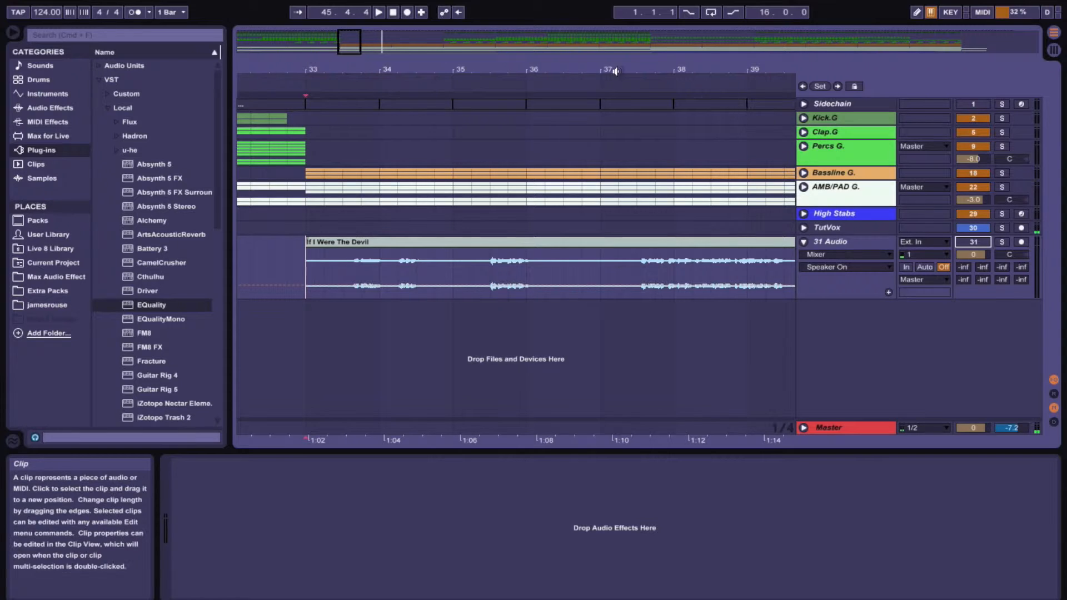
Zoom out over the arrangement and play the 'If I Were The Devil' vocal clip from several positions to hear it
{"action": "left_click_drag", "start_coordinate": [496, 68], "coordinate": [497, 3]}
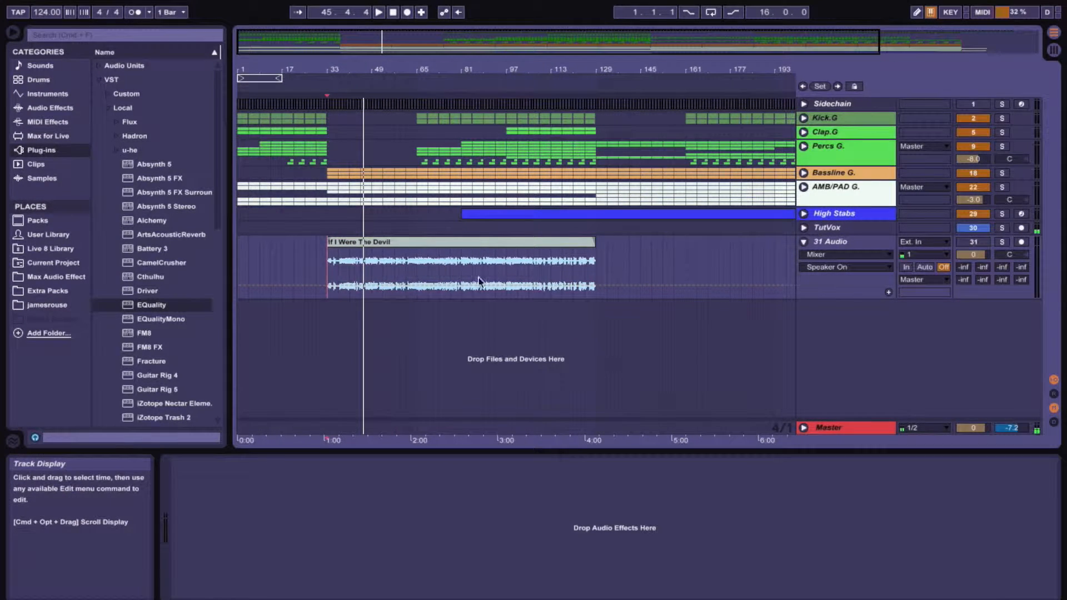
{"action": "left_click", "coordinate": [416, 276]}
{"action": "key", "text": "space"}
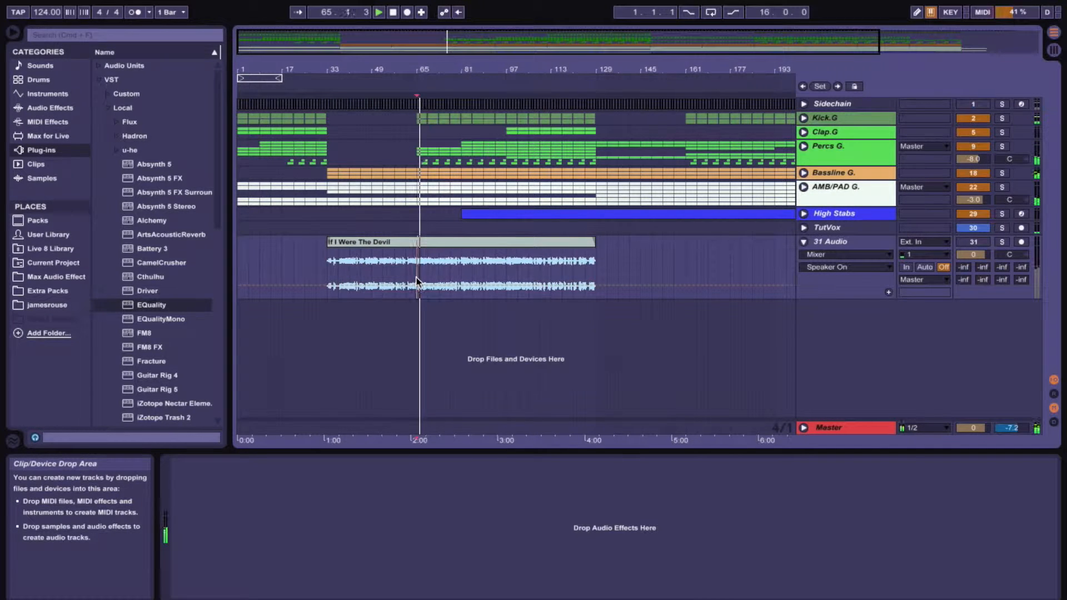
{"action": "left_click", "coordinate": [597, 276]}
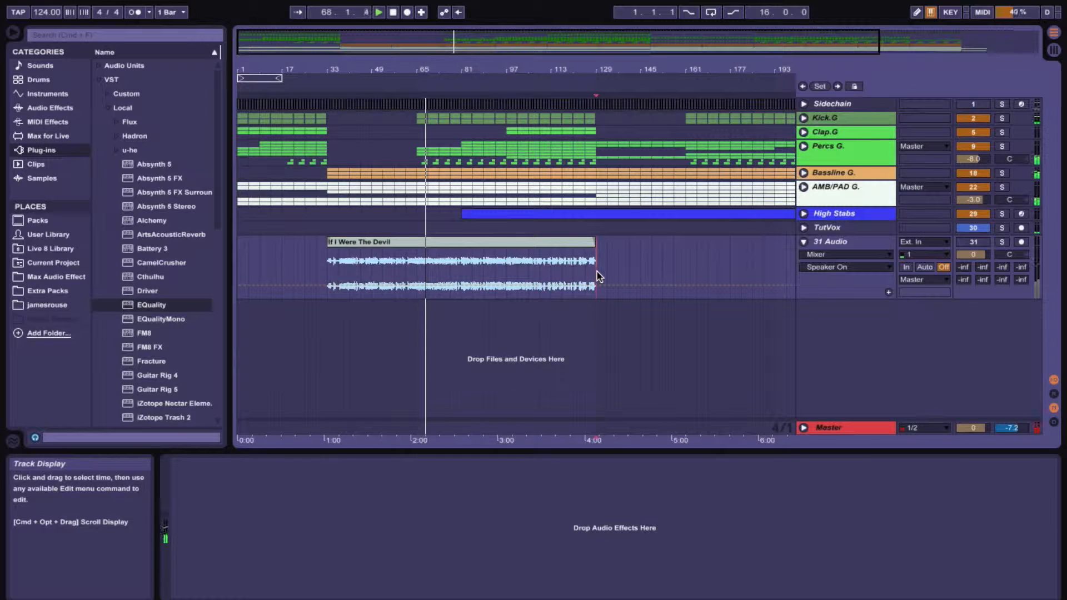
{"action": "key", "text": "space"}
{"action": "key", "text": "space"}
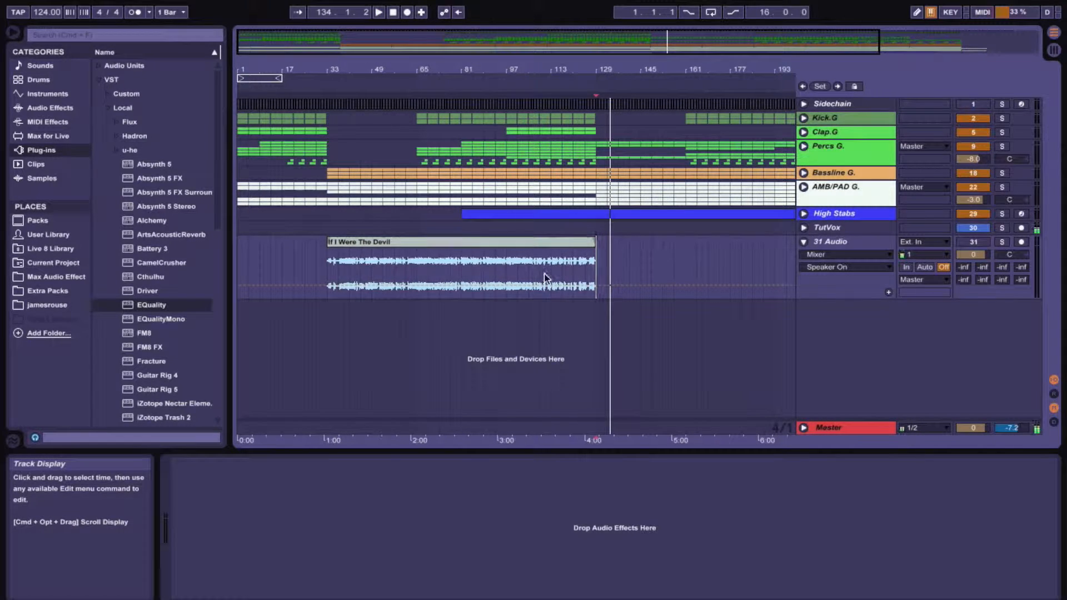
{"action": "left_click", "coordinate": [327, 273]}
{"action": "key", "text": "space"}
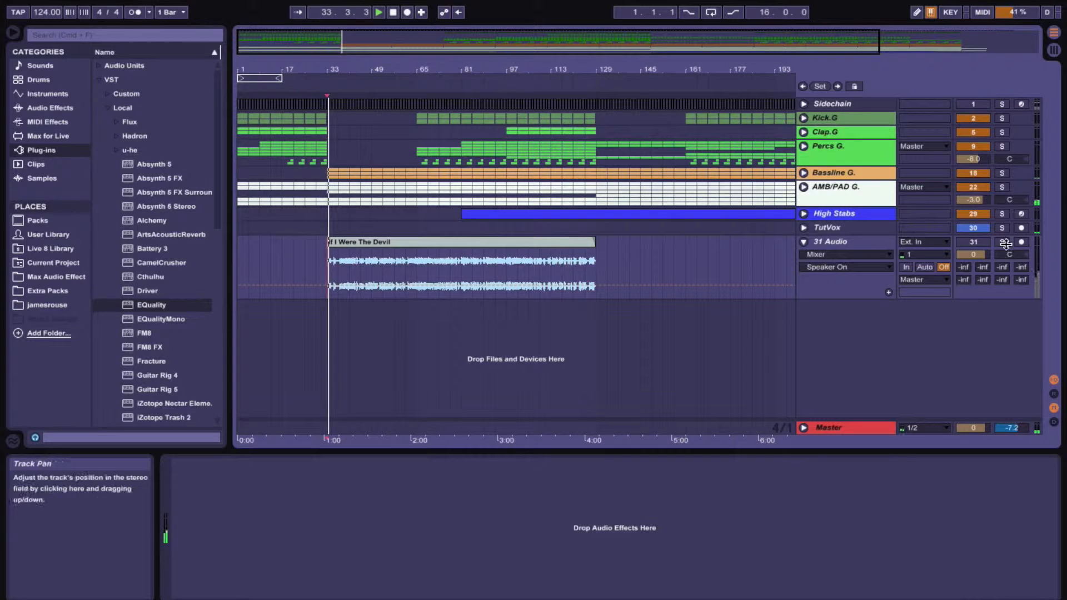
Solo and unsolo the 31 Audio track while auditioning the vocal, and select that track
{"action": "left_click", "coordinate": [1003, 241]}
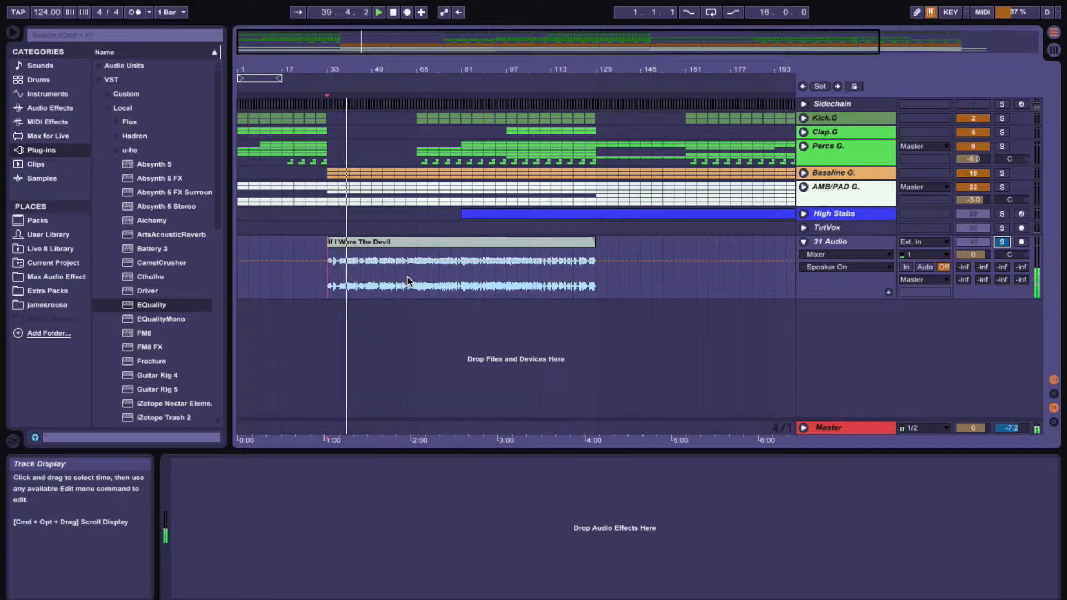
{"action": "key", "text": "space"}
{"action": "left_click", "coordinate": [1000, 243]}
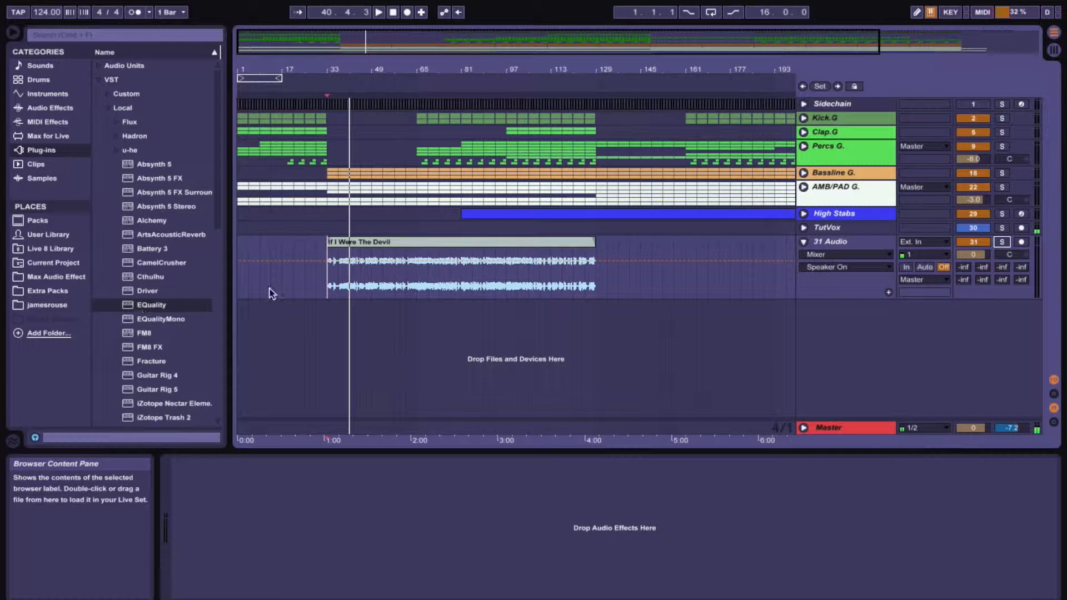
{"action": "left_click", "coordinate": [833, 242]}
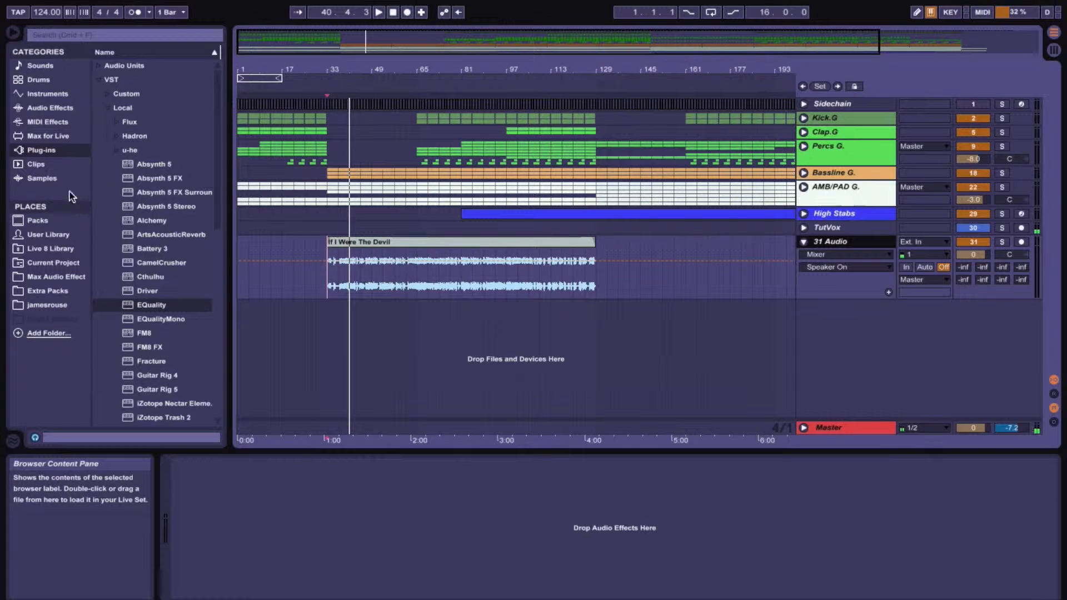
Load the X-Noise (s) plug-in from the third-party plug-ins browser onto the 31 Audio track
{"action": "left_click", "coordinate": [46, 151]}
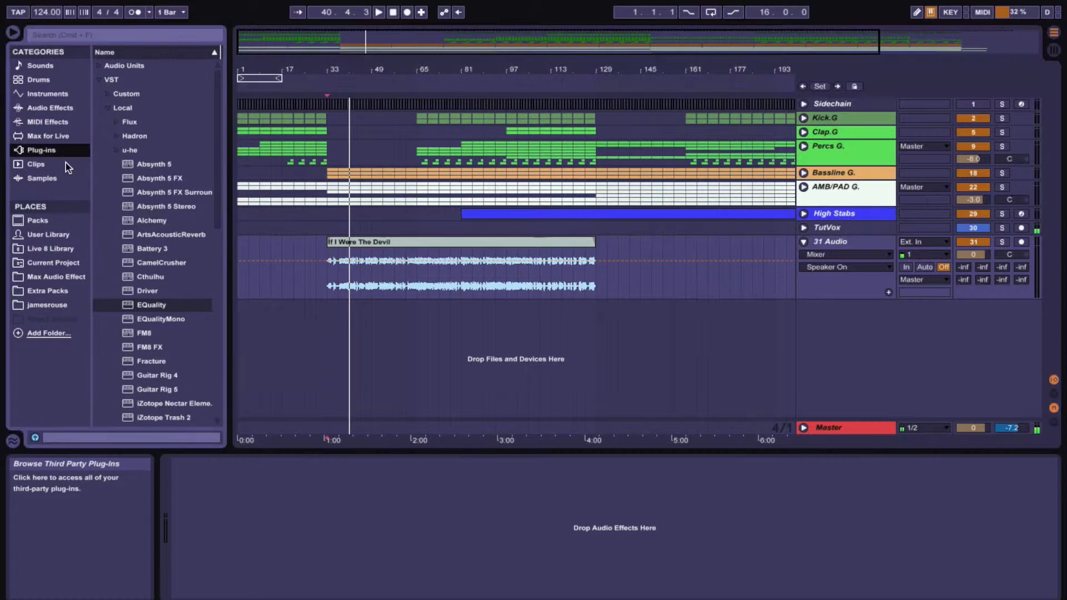
{"action": "left_click", "coordinate": [98, 67]}
{"action": "scroll", "coordinate": [124, 272], "scroll_direction": "down", "scroll_amount": 20}
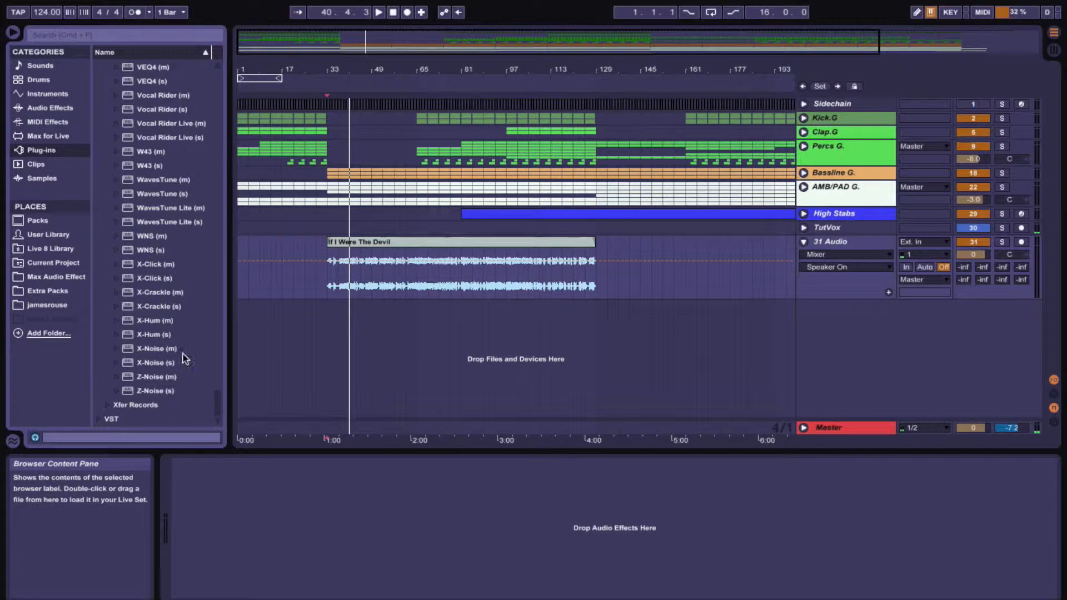
{"action": "double_click", "coordinate": [145, 363]}
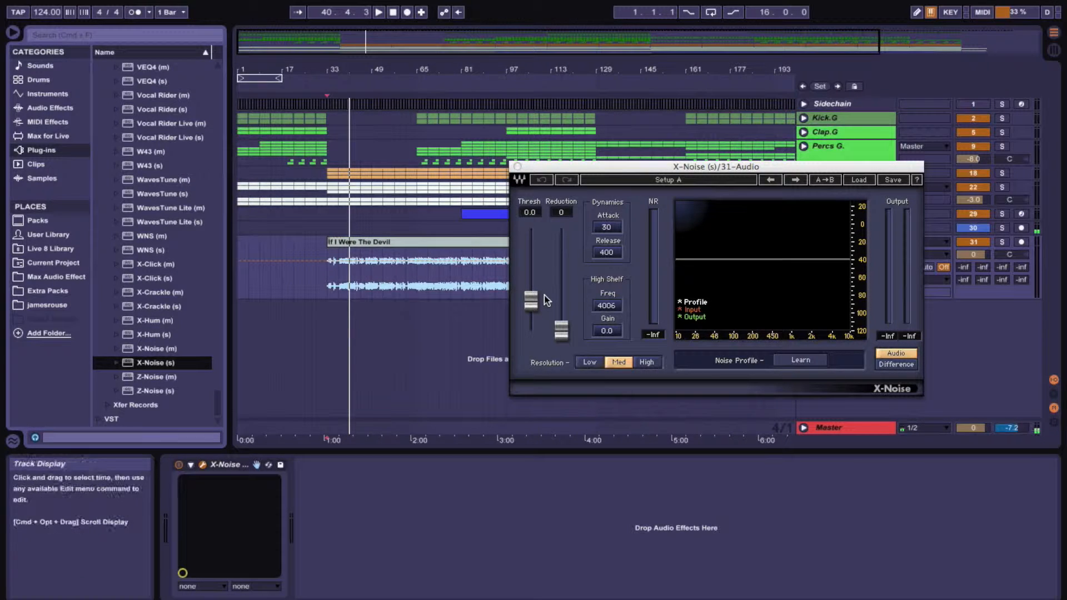
Set the X-Noise resolution to High and move the plug-in window lower
{"action": "left_click", "coordinate": [646, 362]}
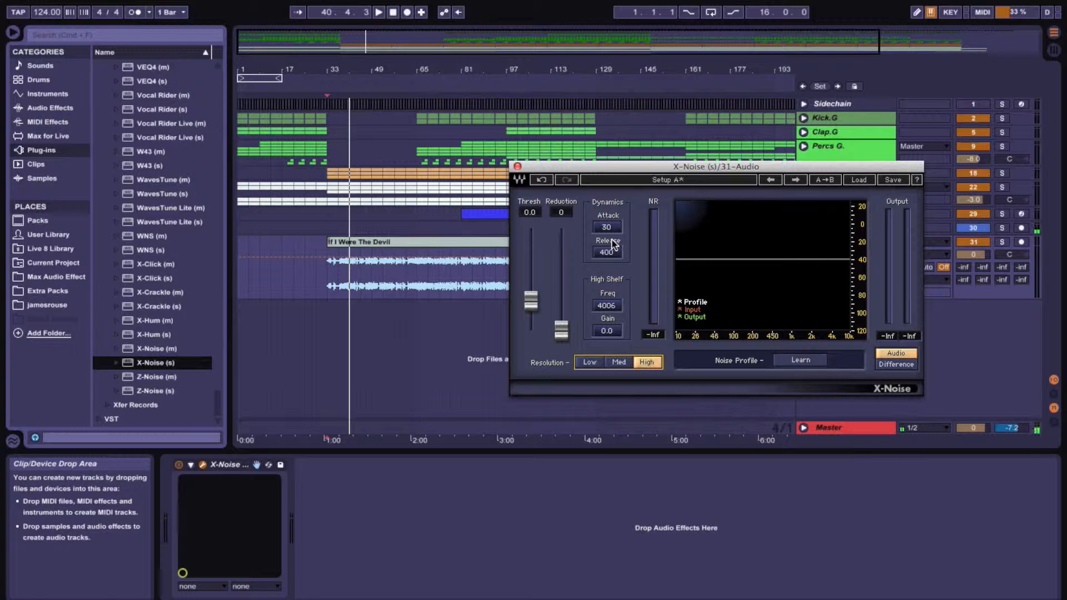
{"action": "left_click_drag", "start_coordinate": [672, 166], "coordinate": [547, 365]}
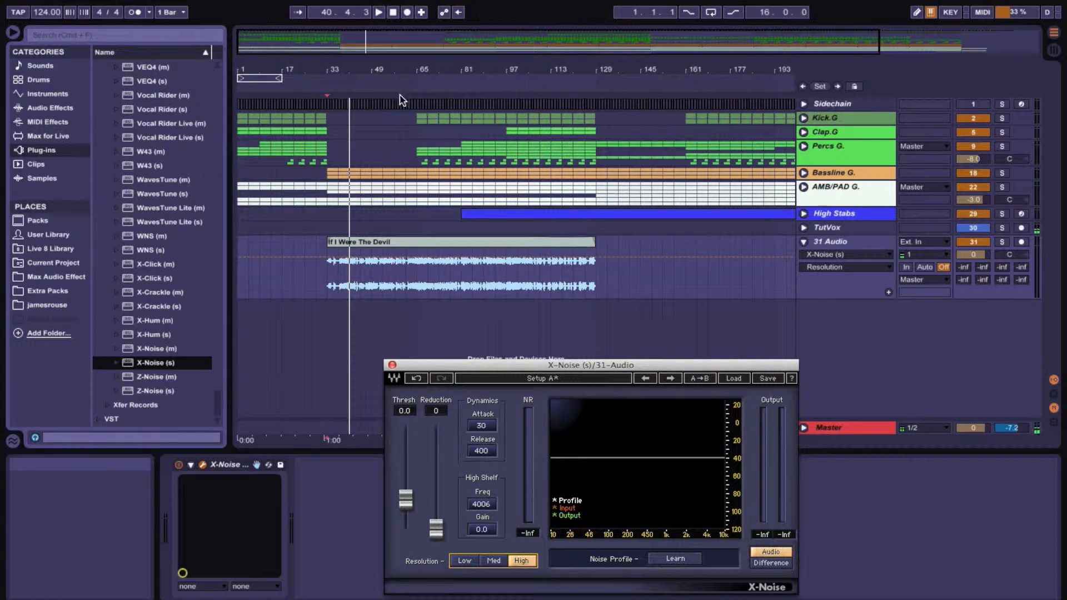
Zoom into the vocal clip around bar 60 and play a quiet gap to hear the background noise
{"action": "left_click_drag", "start_coordinate": [398, 70], "coordinate": [398, 413]}
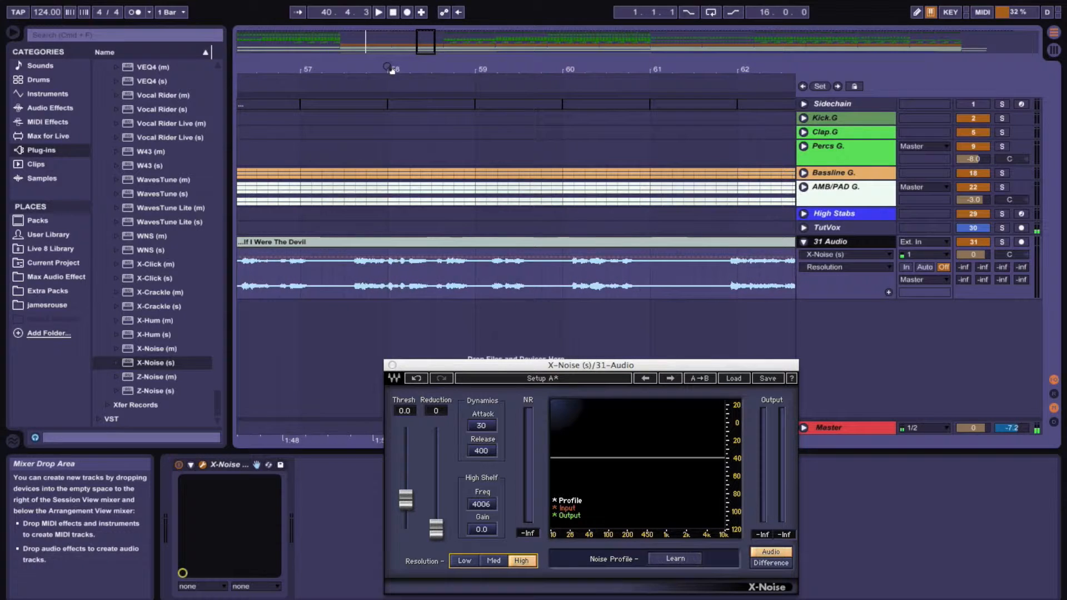
{"action": "left_click", "coordinate": [651, 280]}
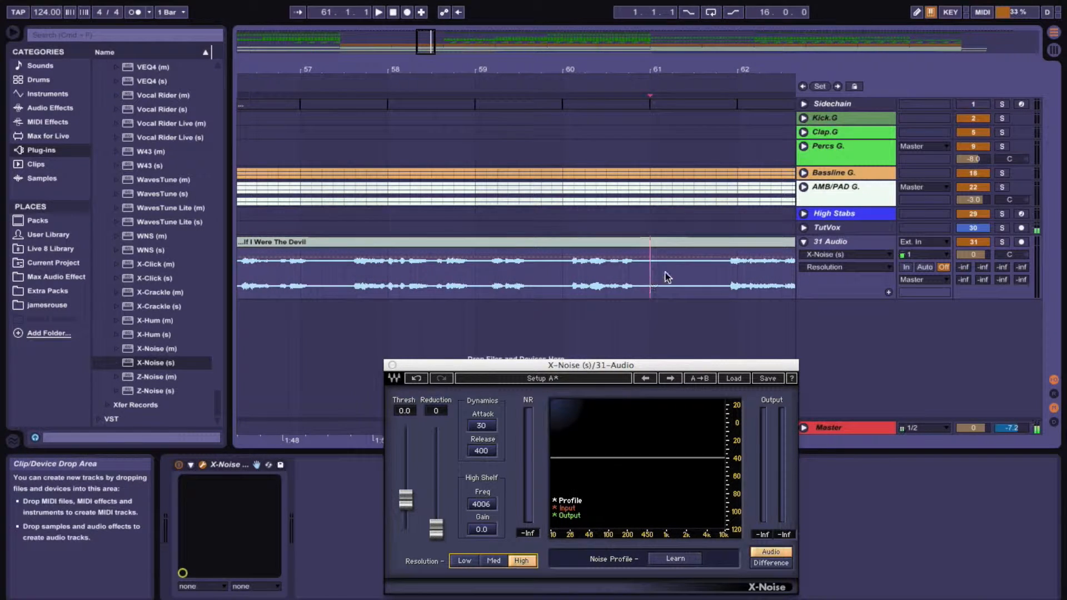
{"action": "scroll", "coordinate": [627, 266], "scroll_direction": "right", "scroll_amount": 2}
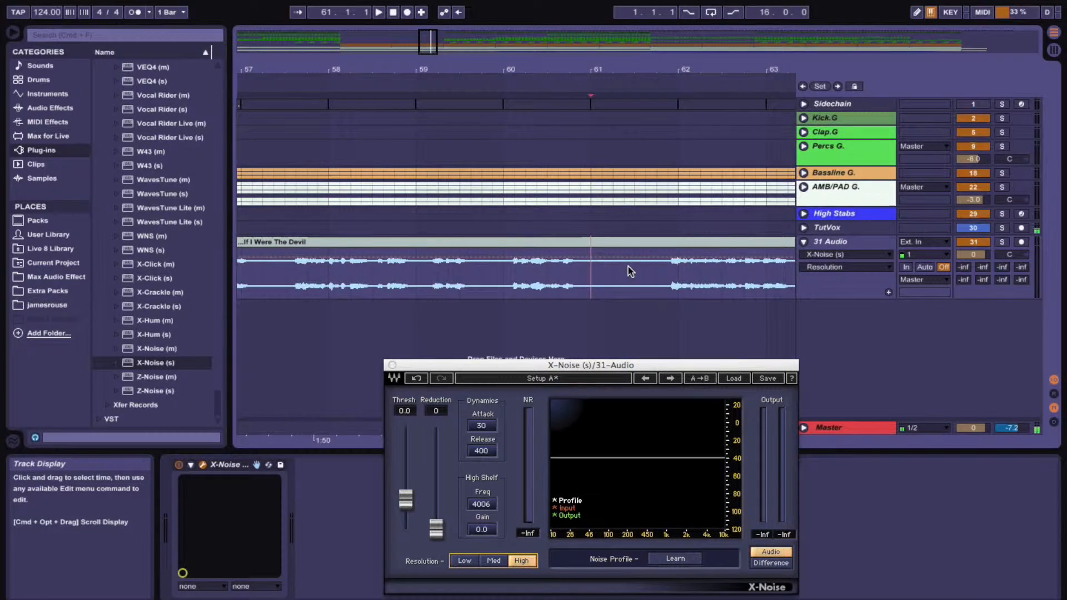
{"action": "left_click_drag", "start_coordinate": [638, 65], "coordinate": [638, 109]}
{"action": "left_click", "coordinate": [521, 268]}
{"action": "key", "text": "space"}
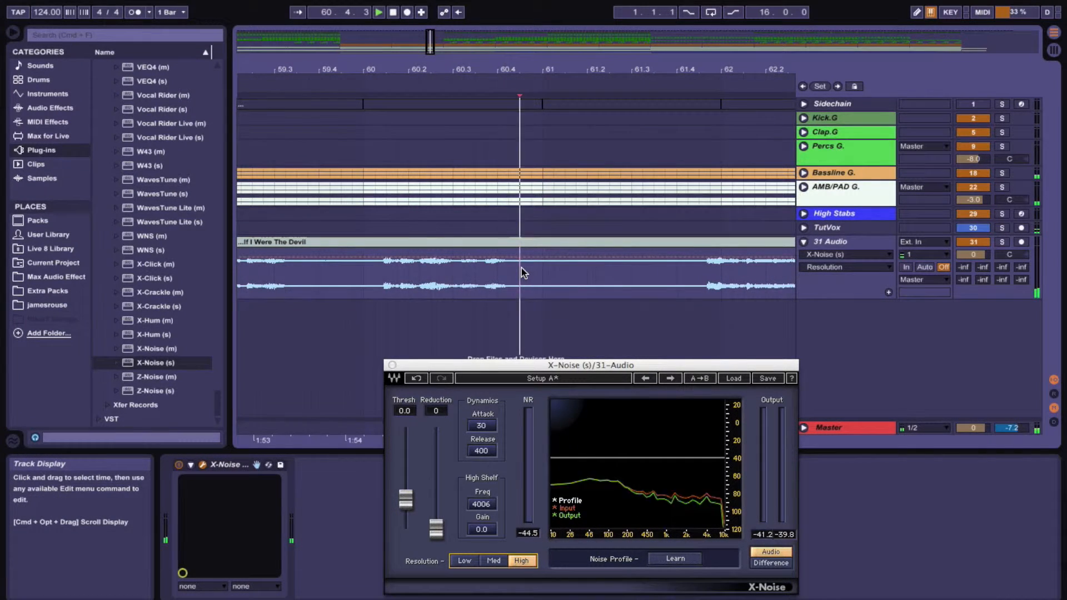
{"action": "key", "text": "space"}
Solo the TutVox and 31 Audio tracks and place the playback start in the vocal's noise-only gap near bar 59
{"action": "left_click", "coordinate": [1002, 228]}
{"action": "key", "text": "space"}
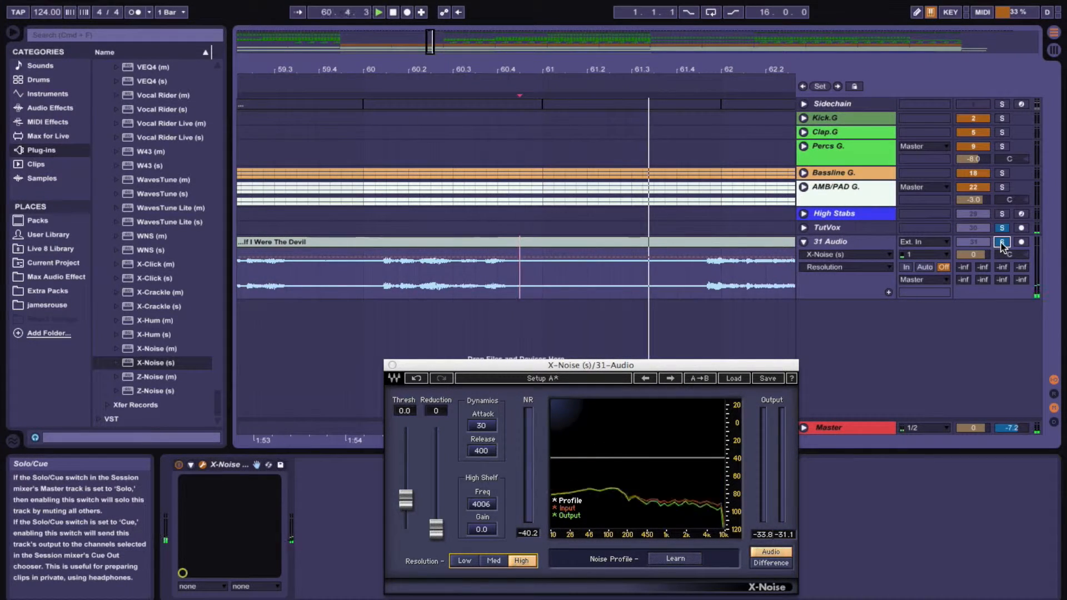
{"action": "key", "text": "space"}
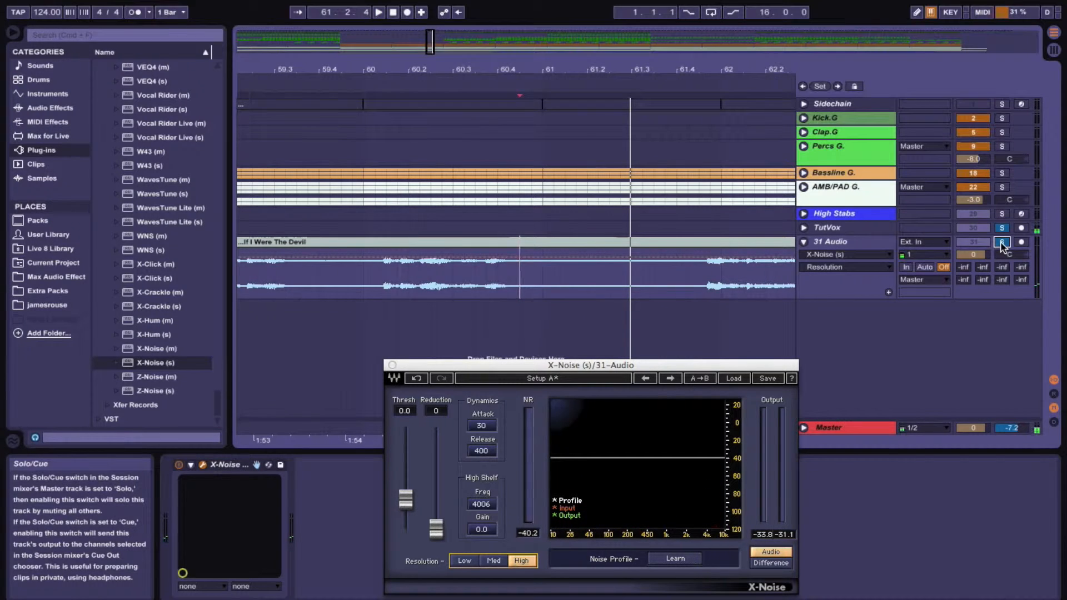
{"action": "left_click", "coordinate": [1001, 243]}
{"action": "scroll", "coordinate": [577, 277], "scroll_direction": "left", "scroll_amount": 5}
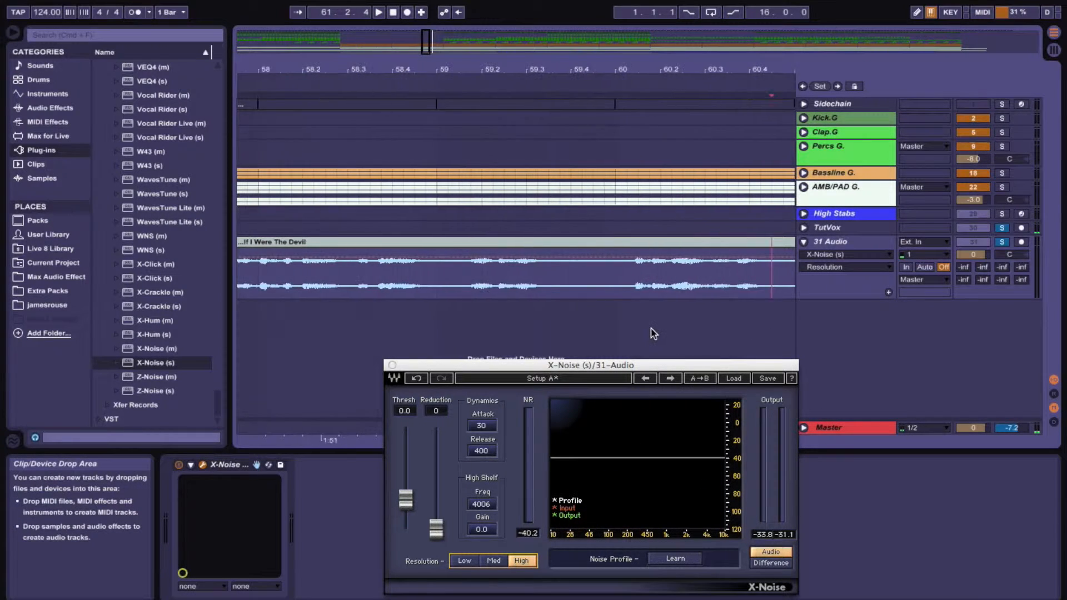
{"action": "left_click", "coordinate": [563, 274]}
{"action": "key", "text": "space"}
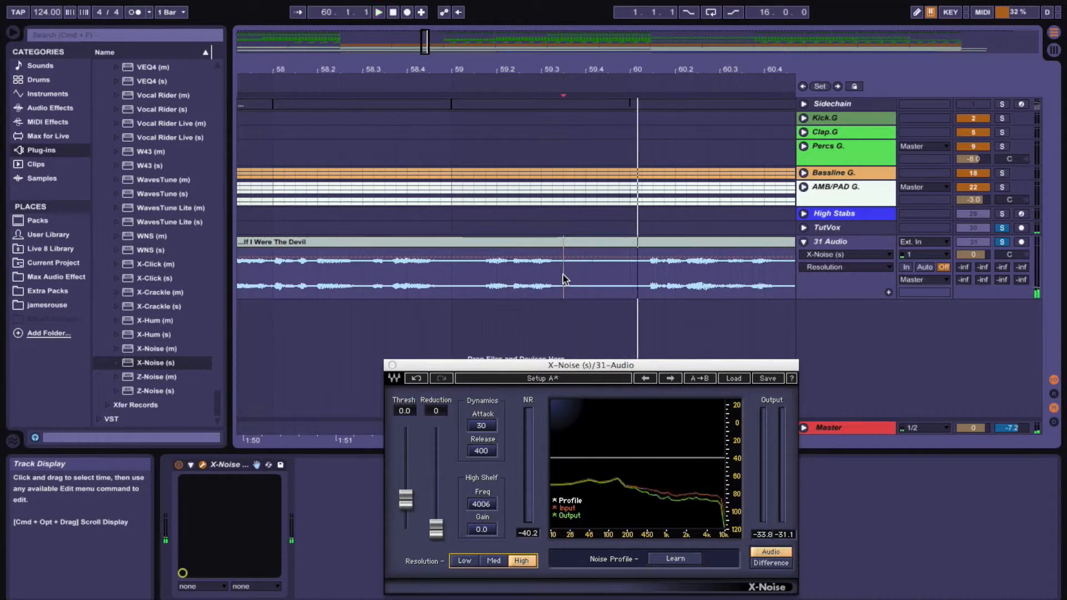
{"action": "key", "text": "space"}
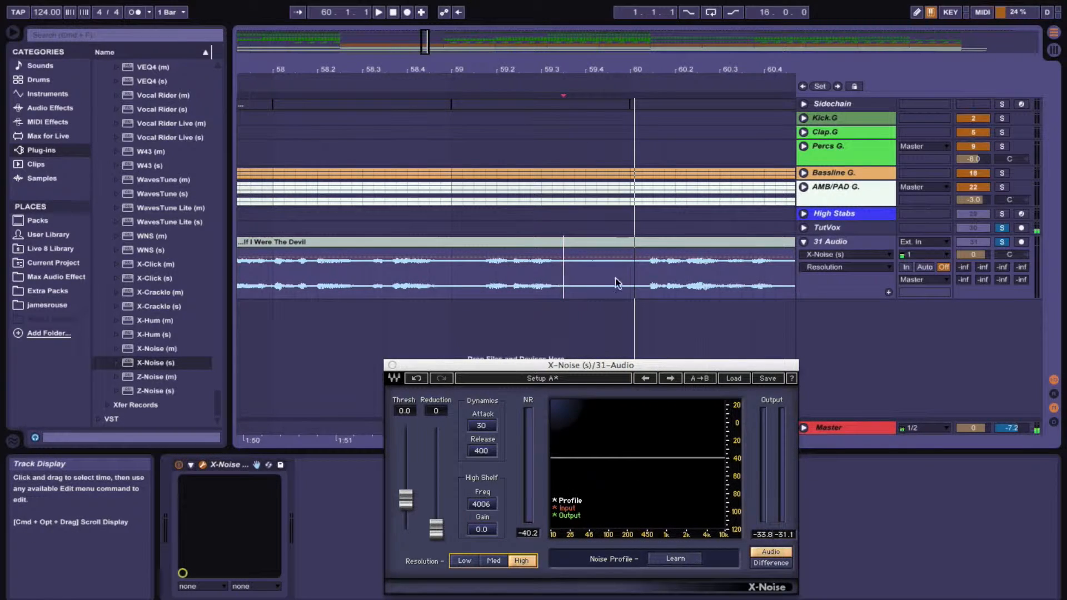
{"action": "left_click", "coordinate": [562, 279]}
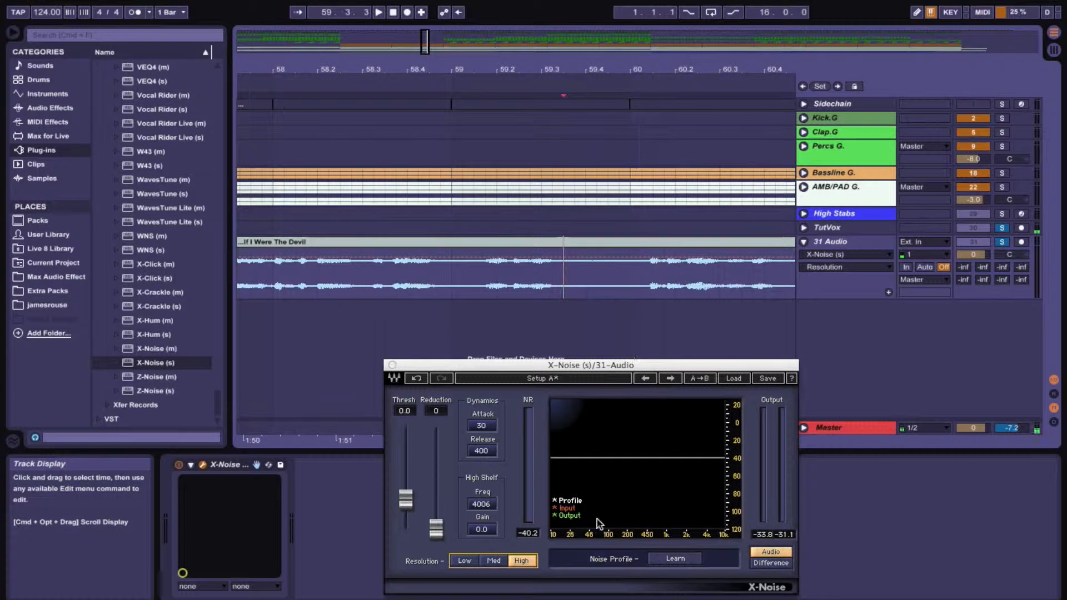
Capture the noise profile with X-Noise's Learn while playing the noise-only gap
{"action": "left_click", "coordinate": [671, 559]}
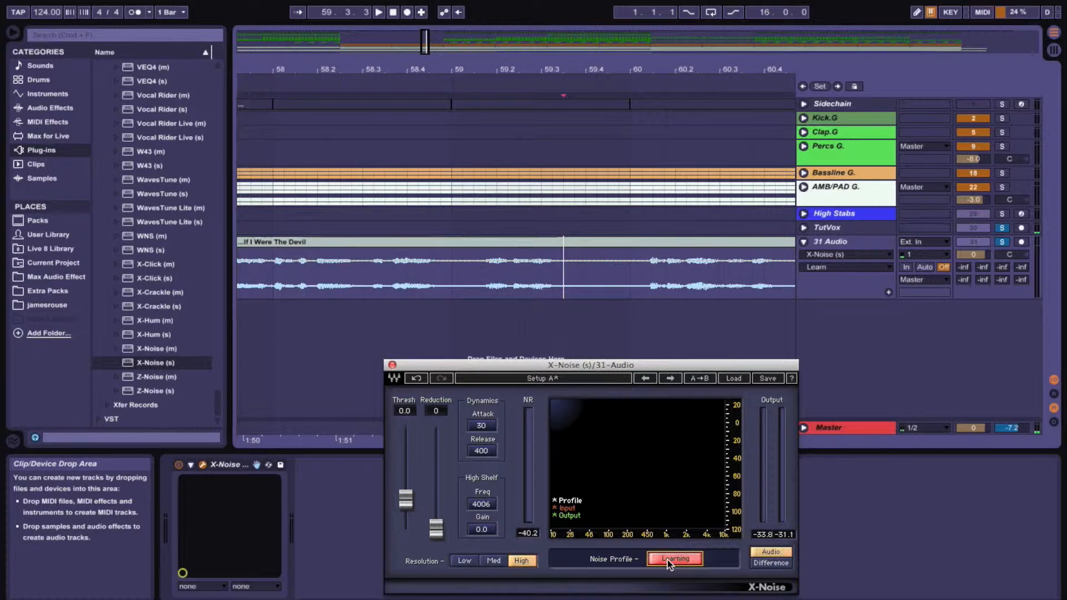
{"action": "key", "text": "space"}
{"action": "key", "text": "space"}
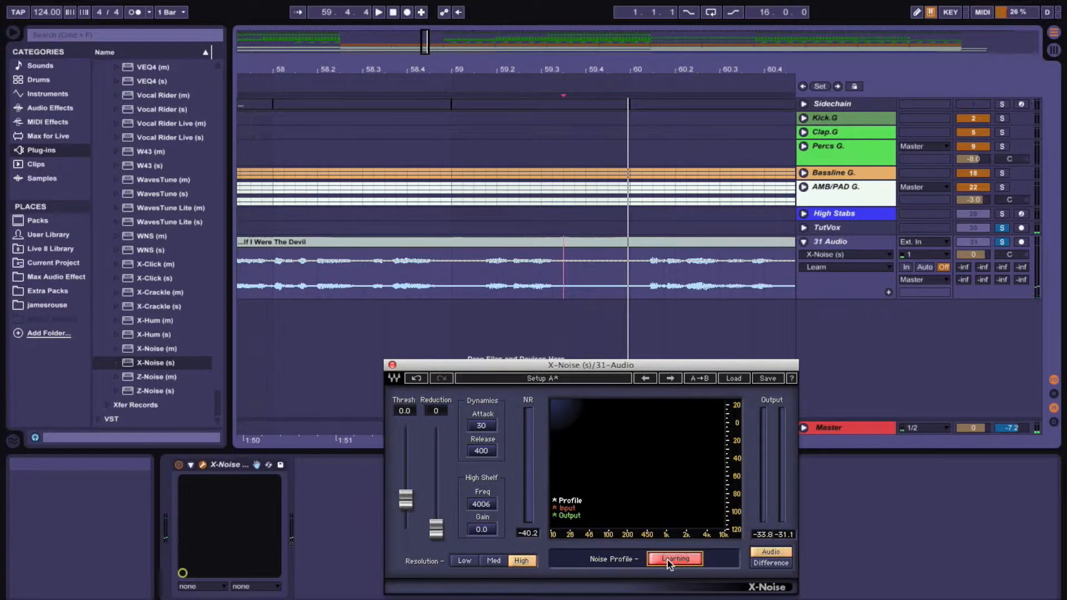
{"action": "left_click", "coordinate": [671, 561]}
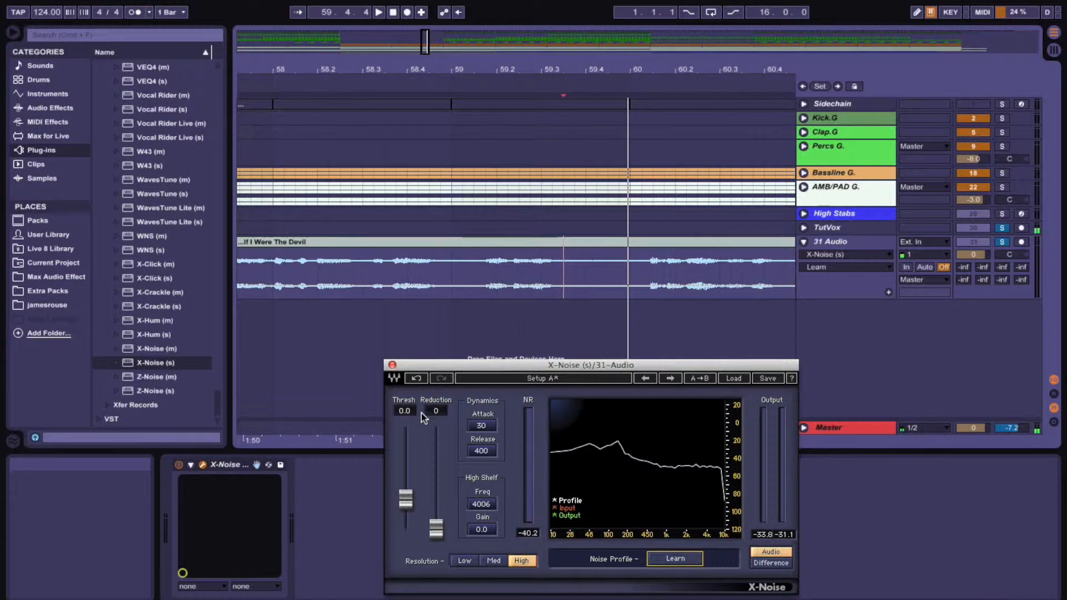
Play the vocal and set the X-Noise threshold to 24.9 and the reduction to 28
{"action": "left_click_drag", "start_coordinate": [535, 70], "coordinate": [535, 74]}
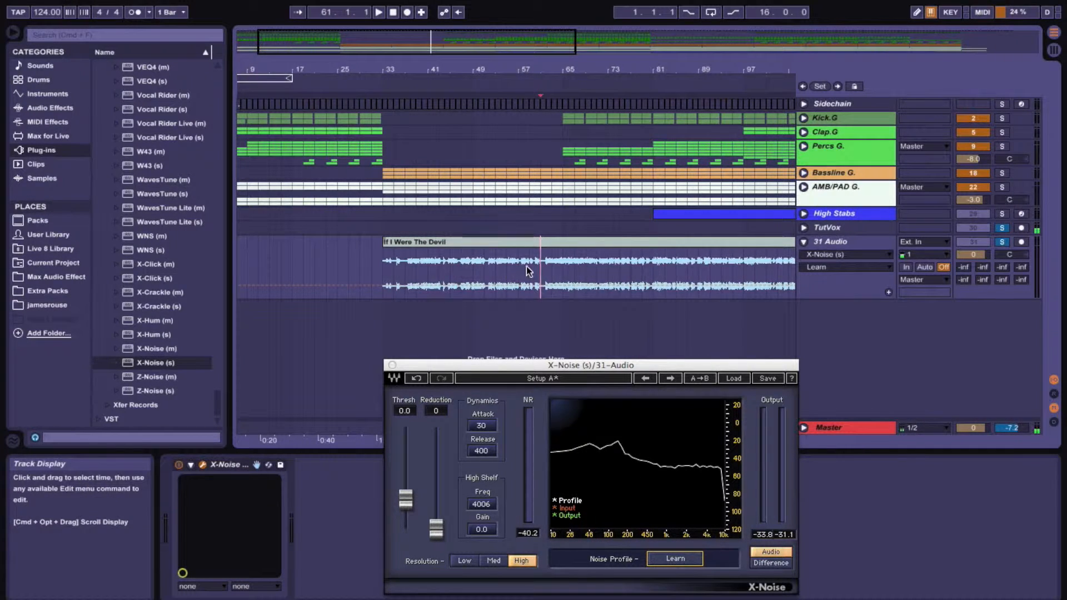
{"action": "key", "text": "space"}
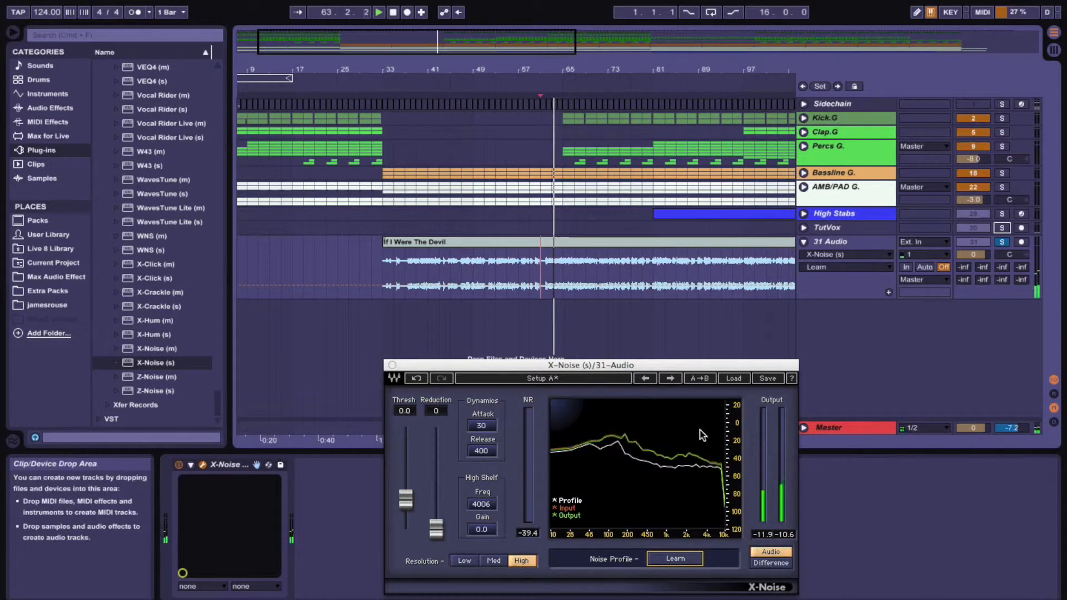
{"action": "left_click_drag", "start_coordinate": [406, 498], "coordinate": [405, 468]}
{"action": "left_click_drag", "start_coordinate": [435, 528], "coordinate": [405, 462]}
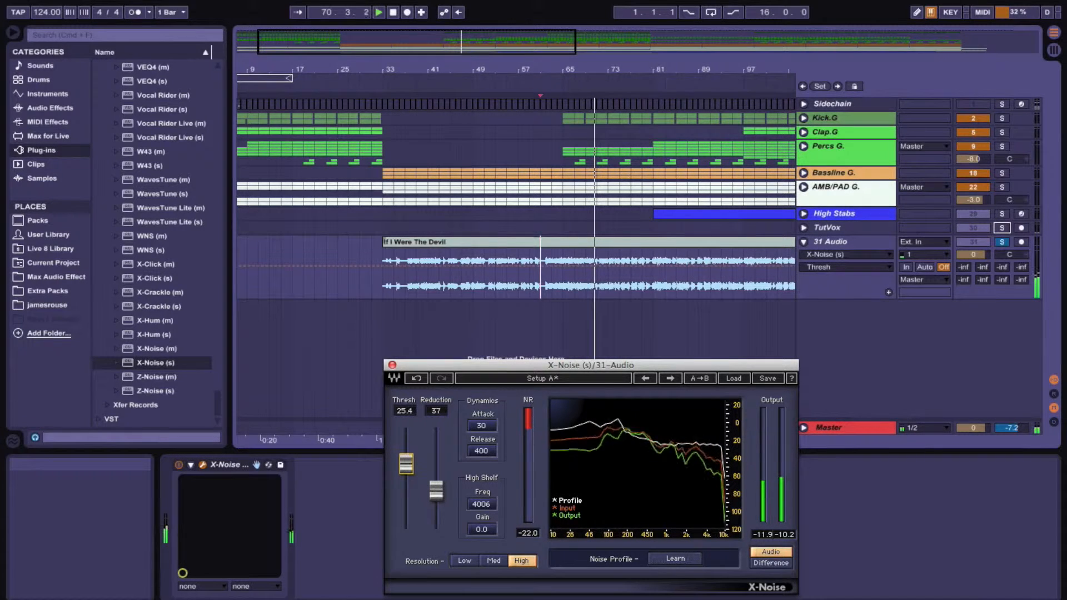
{"action": "left_click_drag", "start_coordinate": [436, 492], "coordinate": [436, 500]}
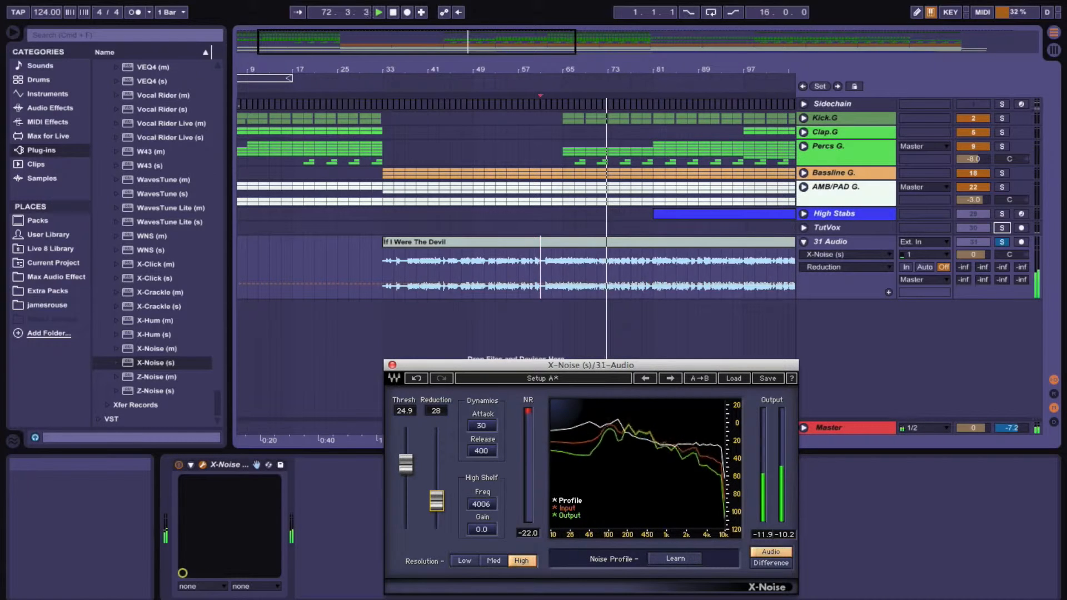
Set the X-Noise dynamics attack to 5 and release to 30
{"action": "left_click", "coordinate": [481, 426]}
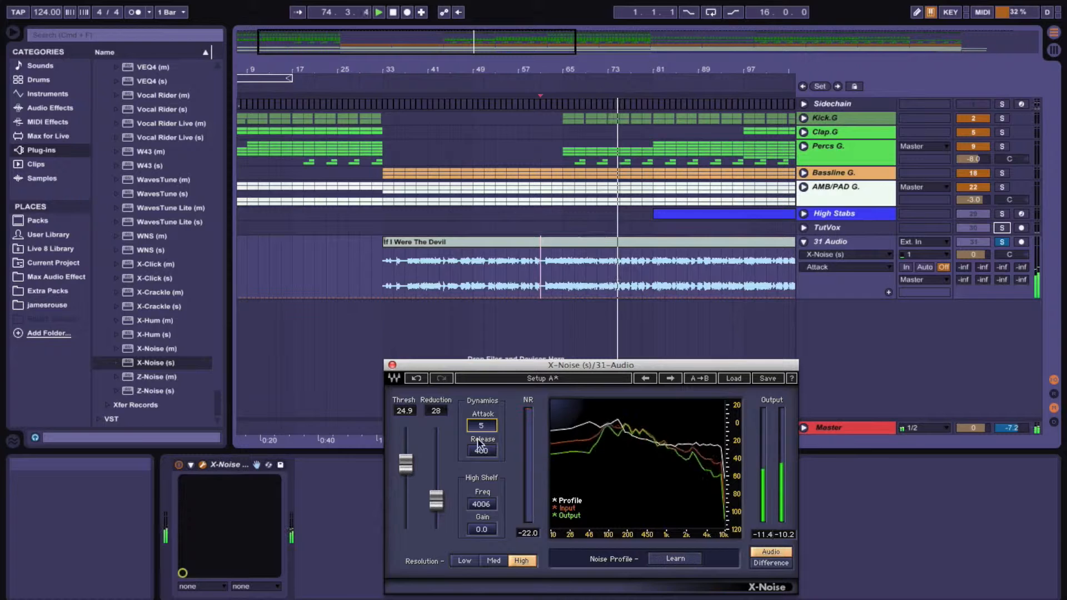
{"action": "left_click_drag", "start_coordinate": [480, 451], "coordinate": [481, 464]}
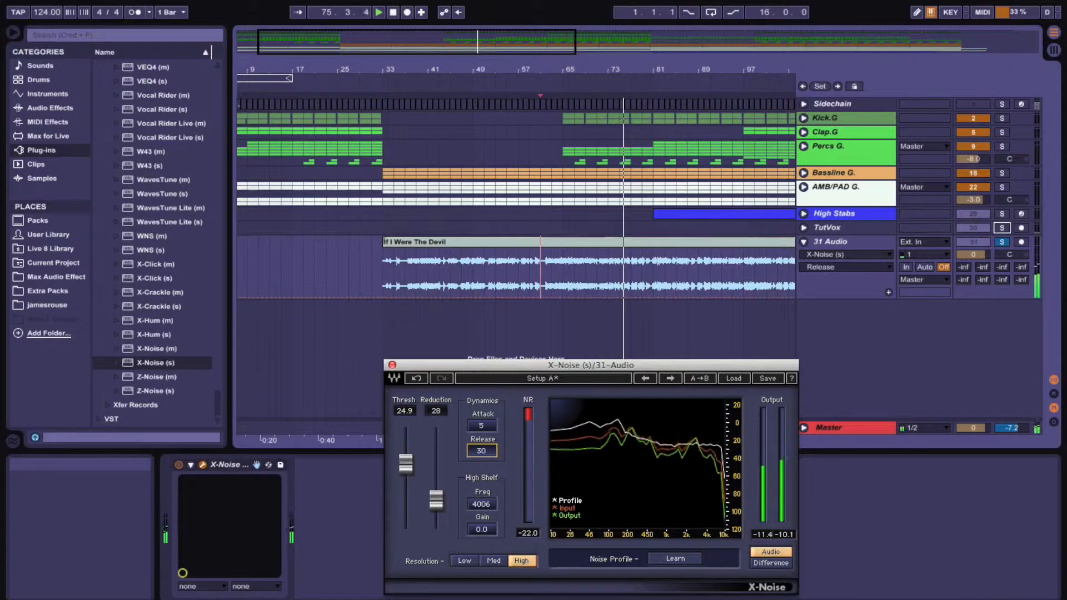
Try a threshold of 26.1 and a release of 1515, resetting the release to 30
{"action": "left_click_drag", "start_coordinate": [406, 464], "coordinate": [406, 461]}
{"action": "mouse_move", "coordinate": [484, 451]}
{"action": "left_mouse_down"}
{"action": "mouse_move", "coordinate": [483, 460]}
{"action": "mouse_move", "coordinate": [481, 433]}
{"action": "left_mouse_up"}
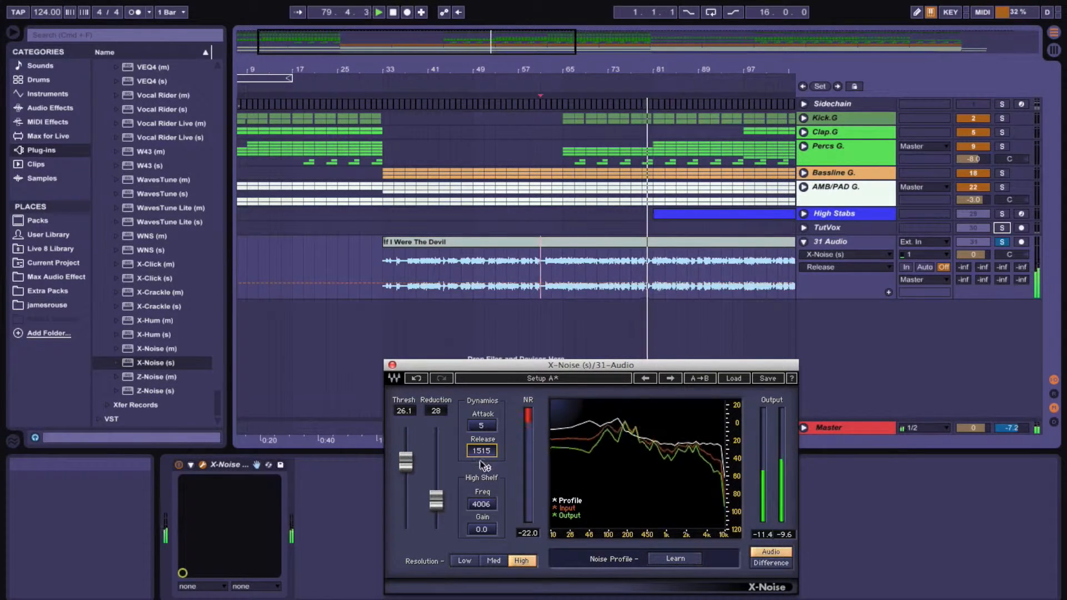
{"action": "left_click_drag", "start_coordinate": [478, 451], "coordinate": [477, 489]}
{"action": "mouse_move", "coordinate": [481, 450]}
{"action": "left_mouse_down"}
{"action": "mouse_move", "coordinate": [481, 441]}
{"action": "mouse_move", "coordinate": [481, 453]}
{"action": "left_mouse_up"}
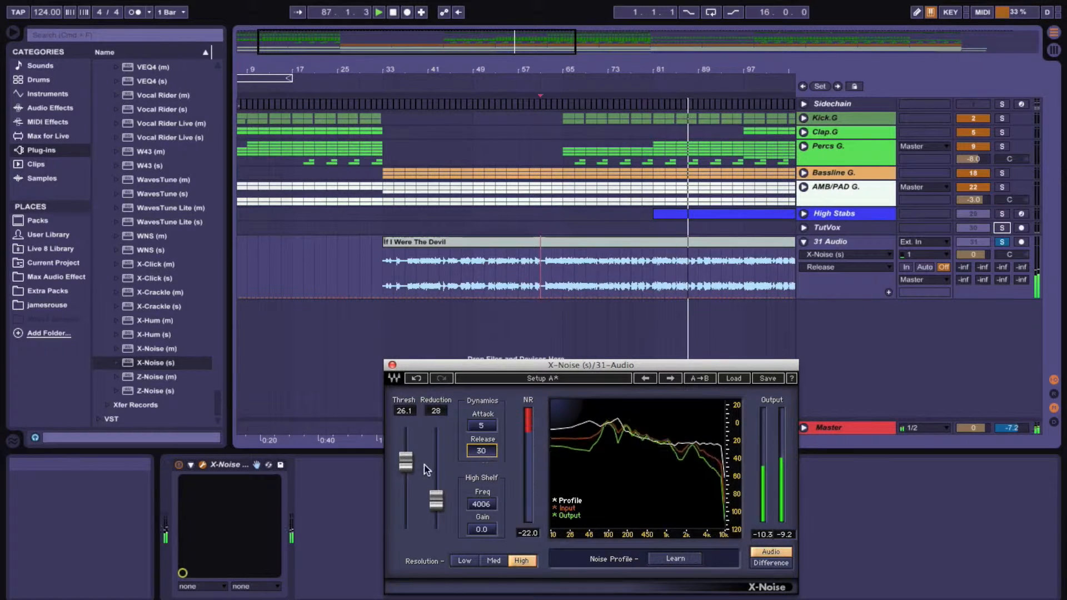
Set the X-Noise threshold to 24.4 and the reduction to 42
{"action": "left_click_drag", "start_coordinate": [406, 462], "coordinate": [406, 459]}
{"action": "left_click_drag", "start_coordinate": [436, 501], "coordinate": [406, 466]}
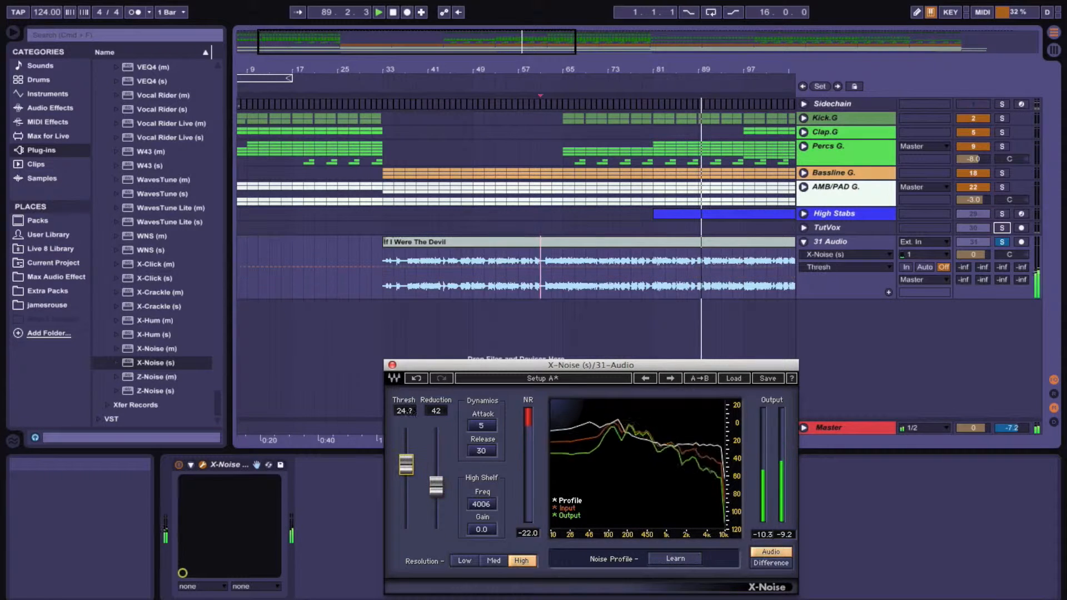
Close X-Noise and load the EQuality VST plug-in onto the vocal track after X-Noise
{"action": "left_click", "coordinate": [391, 365]}
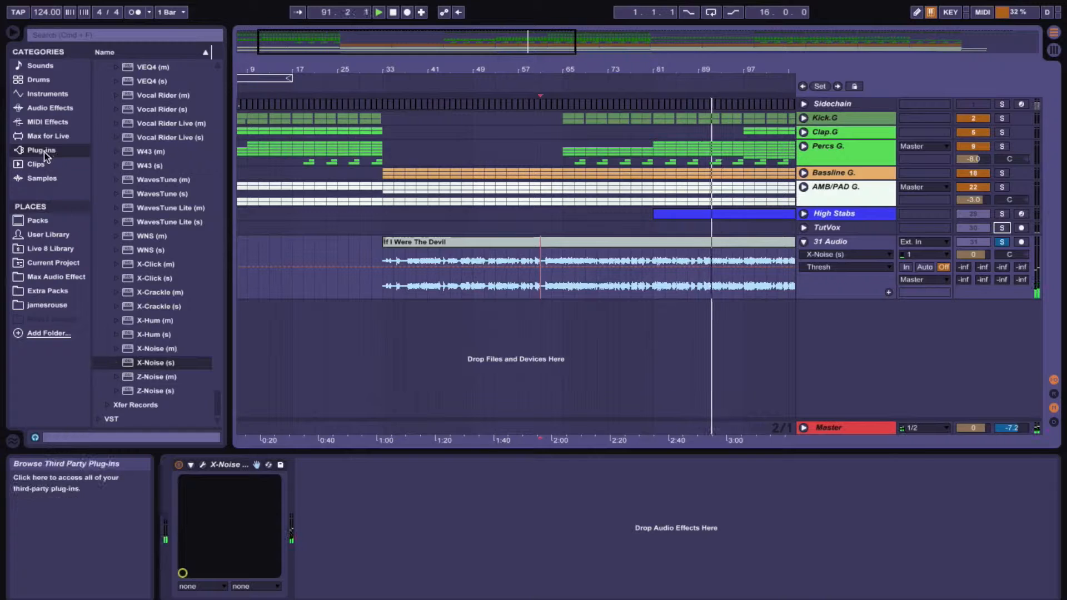
{"action": "scroll", "coordinate": [158, 128], "scroll_direction": "up", "scroll_amount": 20}
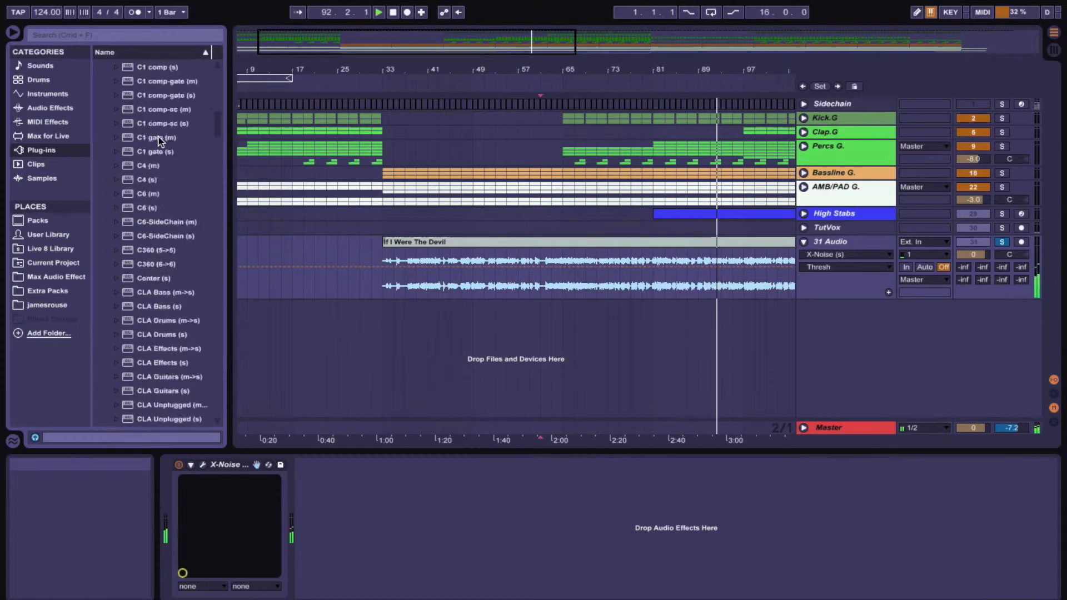
{"action": "left_click", "coordinate": [99, 65]}
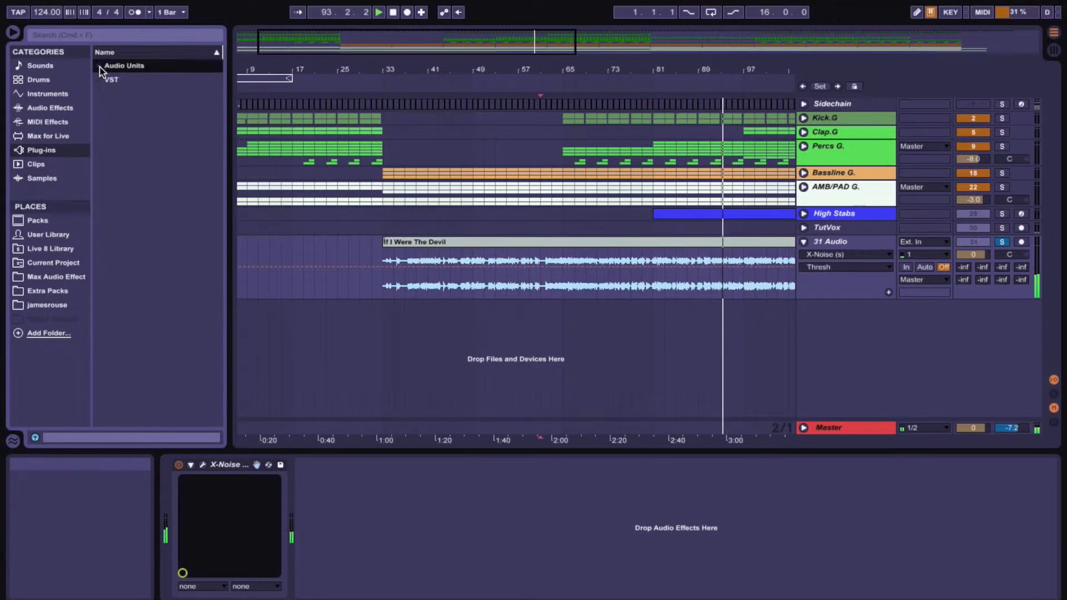
{"action": "left_click", "coordinate": [102, 82]}
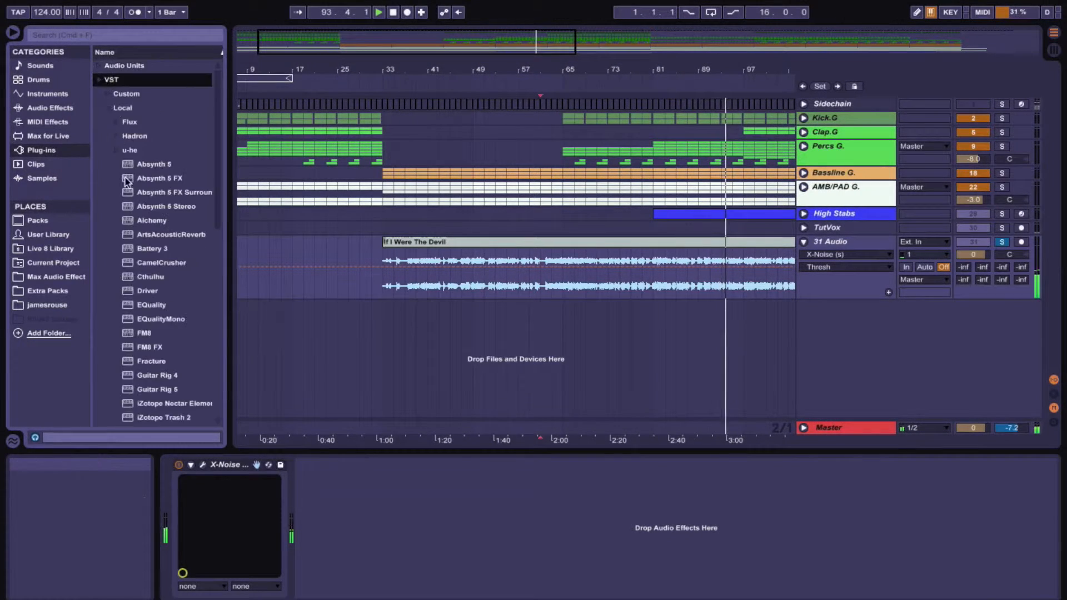
{"action": "double_click", "coordinate": [146, 305]}
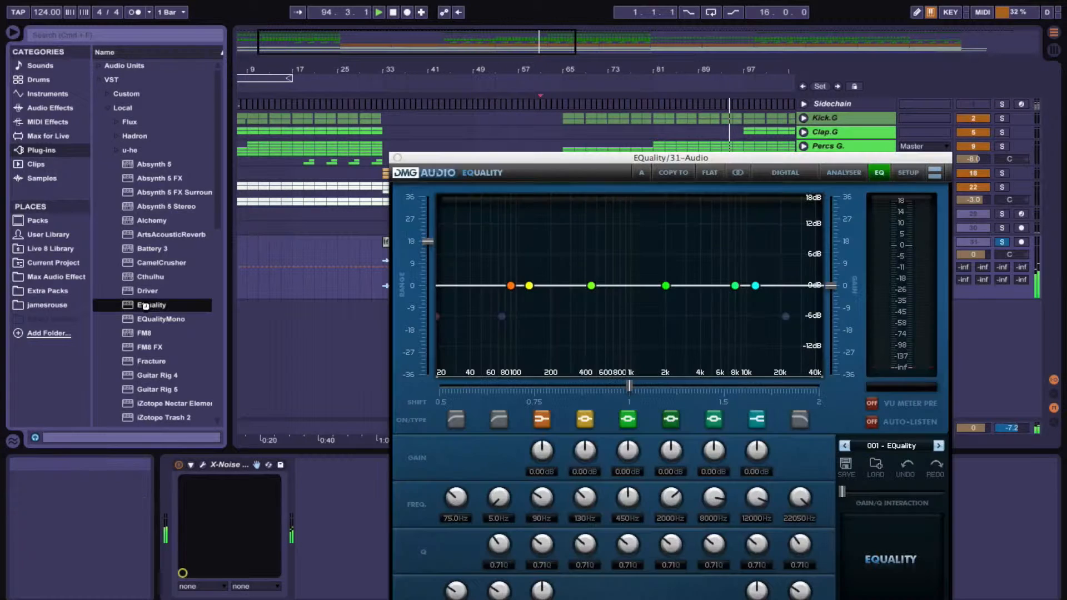
Turn on the EQuality analyser and enable a high-pass band set to about 106.9 Hz
{"action": "left_click", "coordinate": [840, 172]}
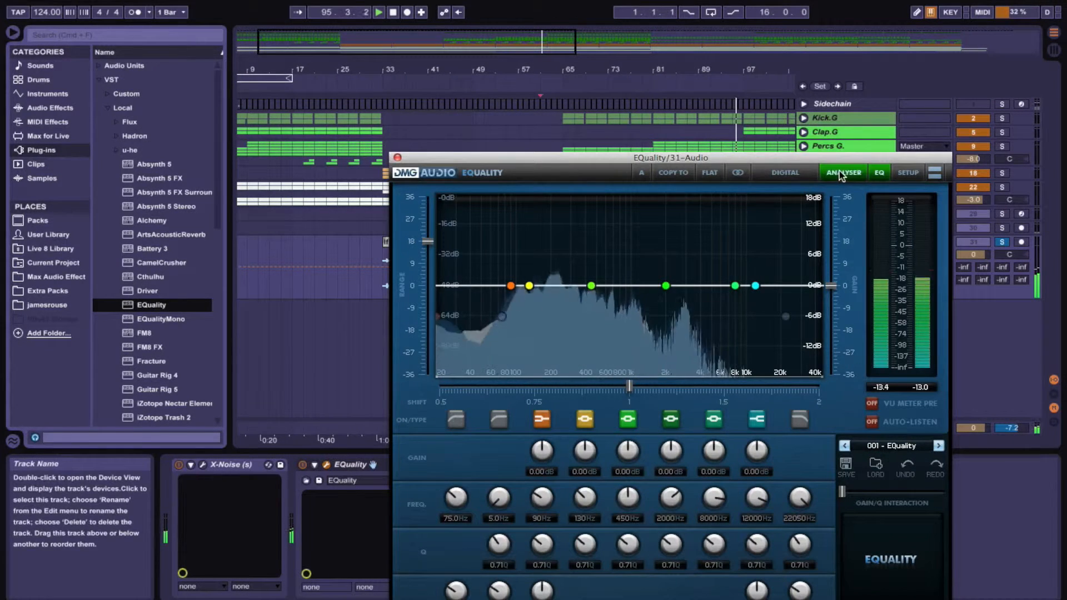
{"action": "left_click", "coordinate": [499, 419]}
{"action": "left_click_drag", "start_coordinate": [496, 496], "coordinate": [500, 439]}
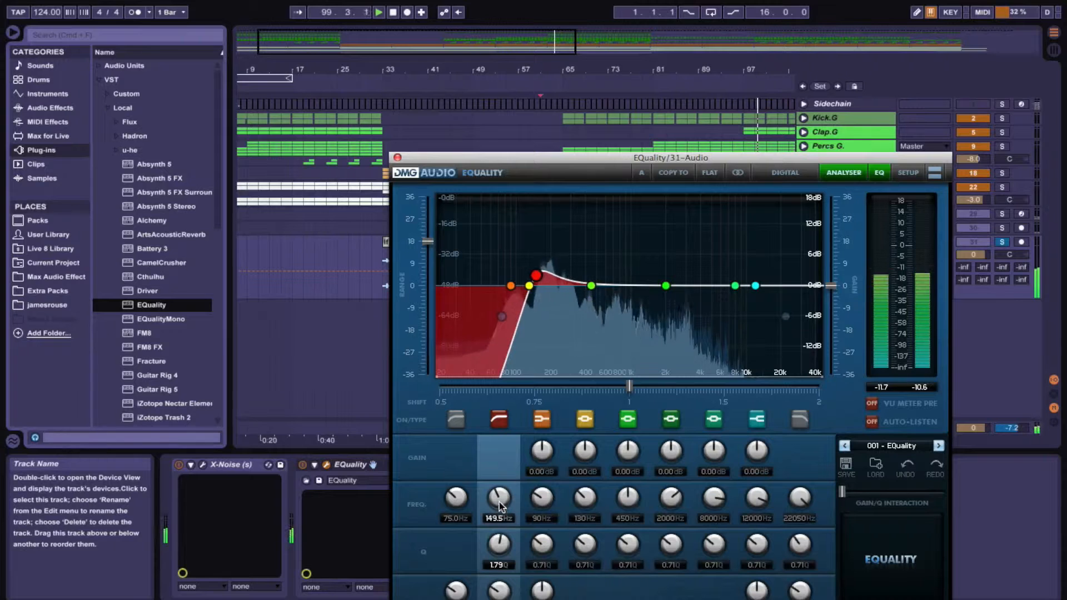
{"action": "left_click_drag", "start_coordinate": [497, 499], "coordinate": [497, 505]}
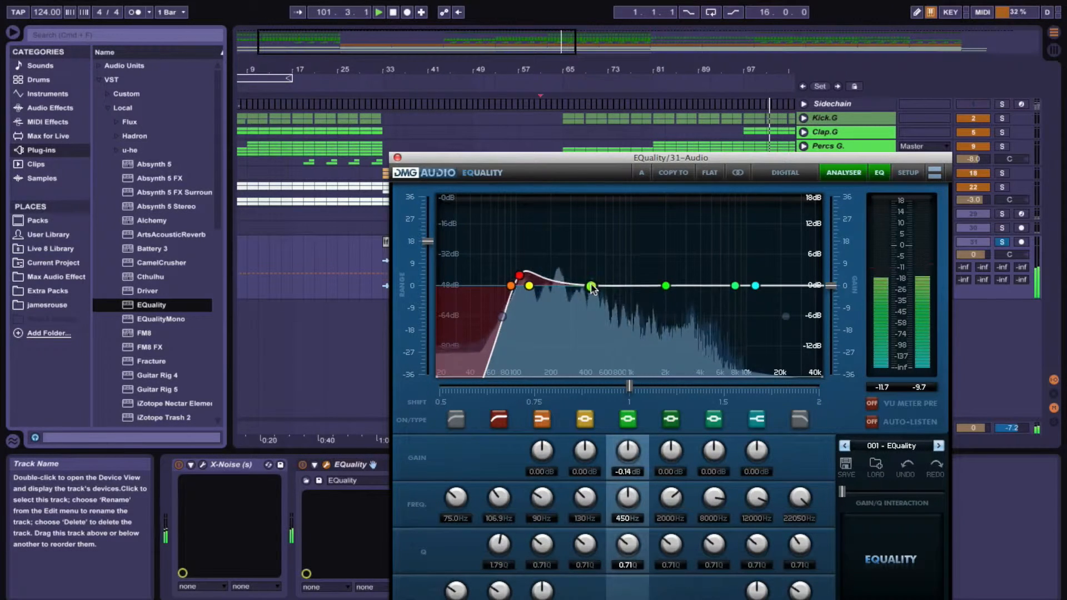
Boost a band to 4.48 dB at 1289 Hz, cut the 424 Hz band to -2.60 dB, and close EQuality
{"action": "left_click_drag", "start_coordinate": [755, 286], "coordinate": [643, 271]}
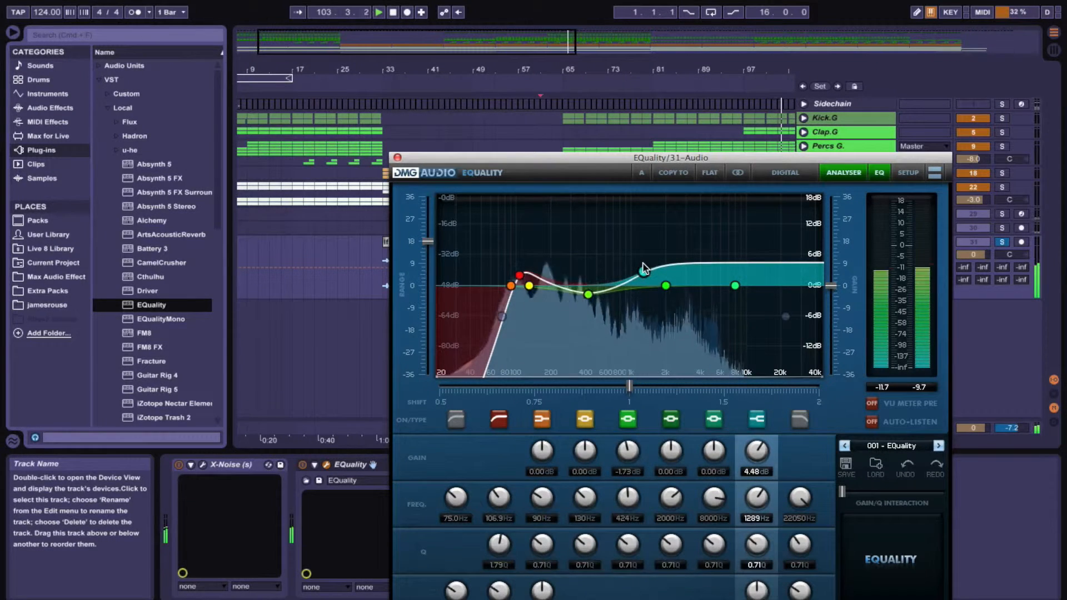
{"action": "left_click_drag", "start_coordinate": [587, 293], "coordinate": [587, 300]}
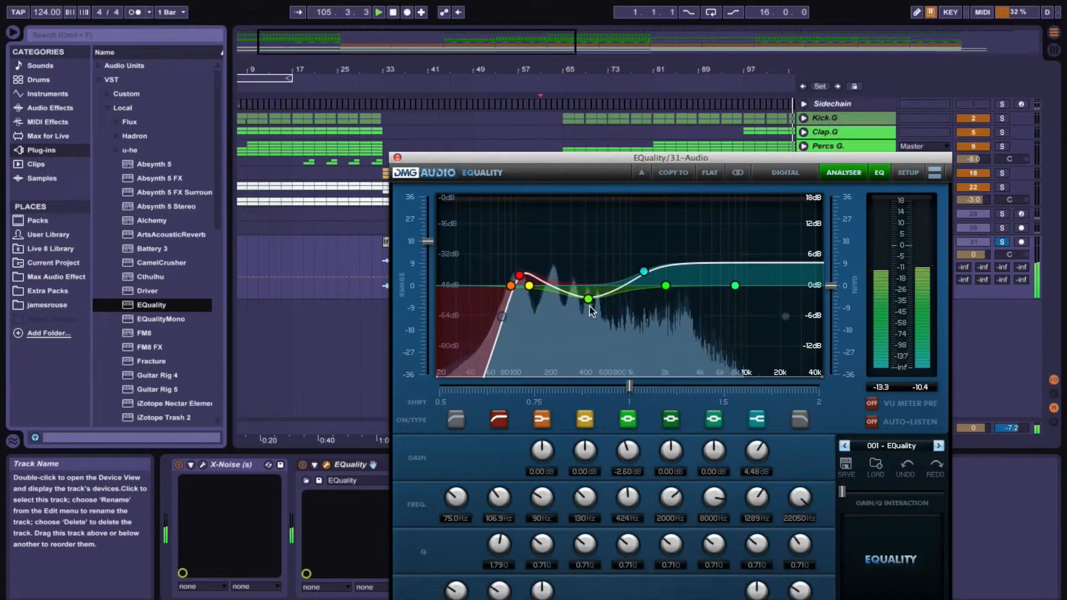
{"action": "left_click", "coordinate": [397, 157]}
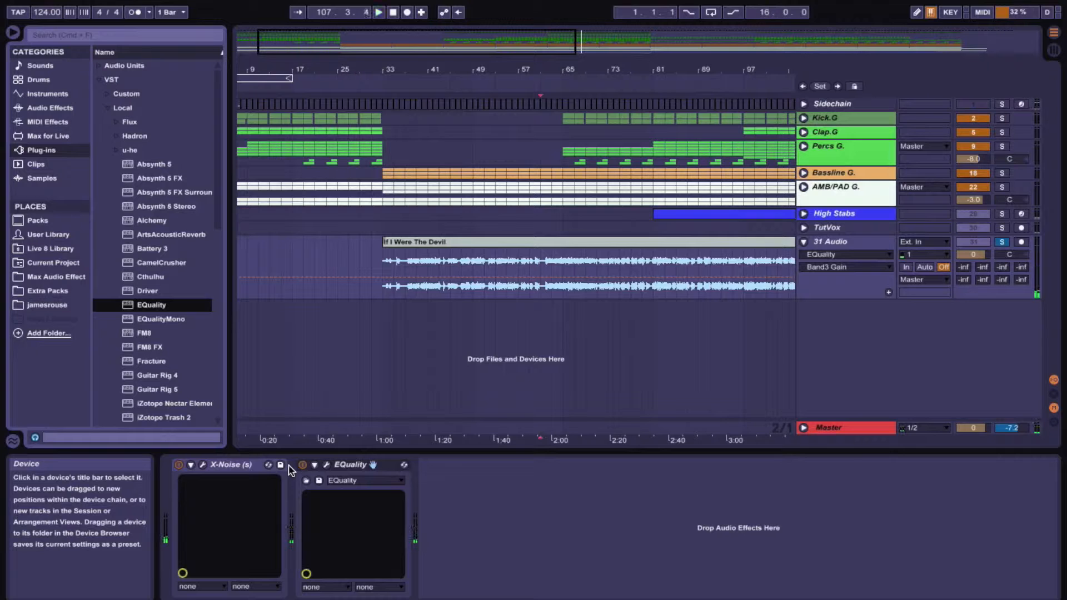
Select the vocal track and play it from the start of the 'If I Were The Devil' clip
{"action": "left_click", "coordinate": [1005, 230]}
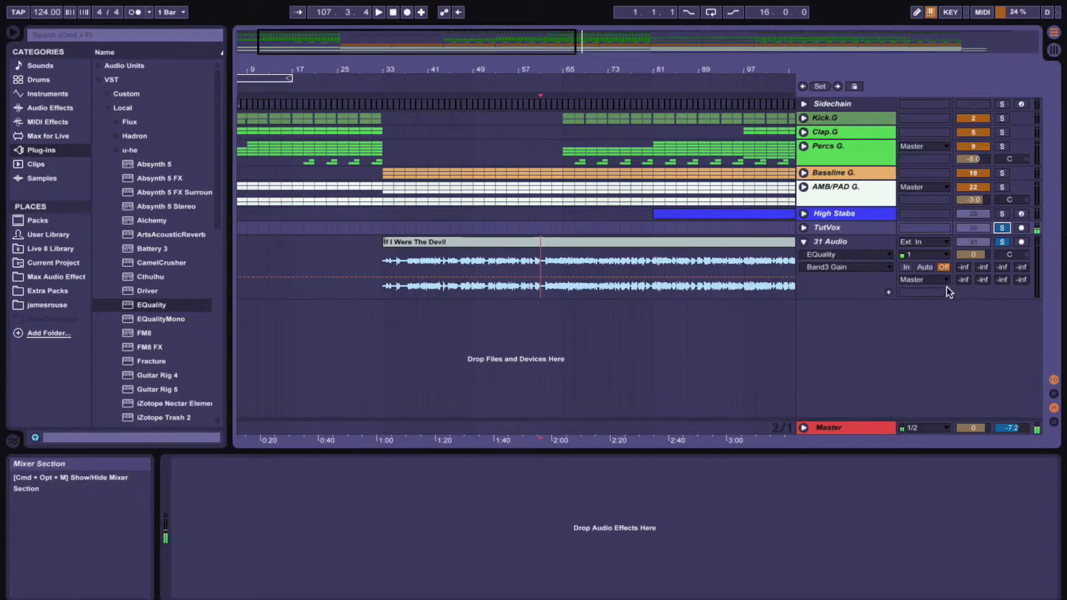
{"action": "left_click", "coordinate": [829, 243]}
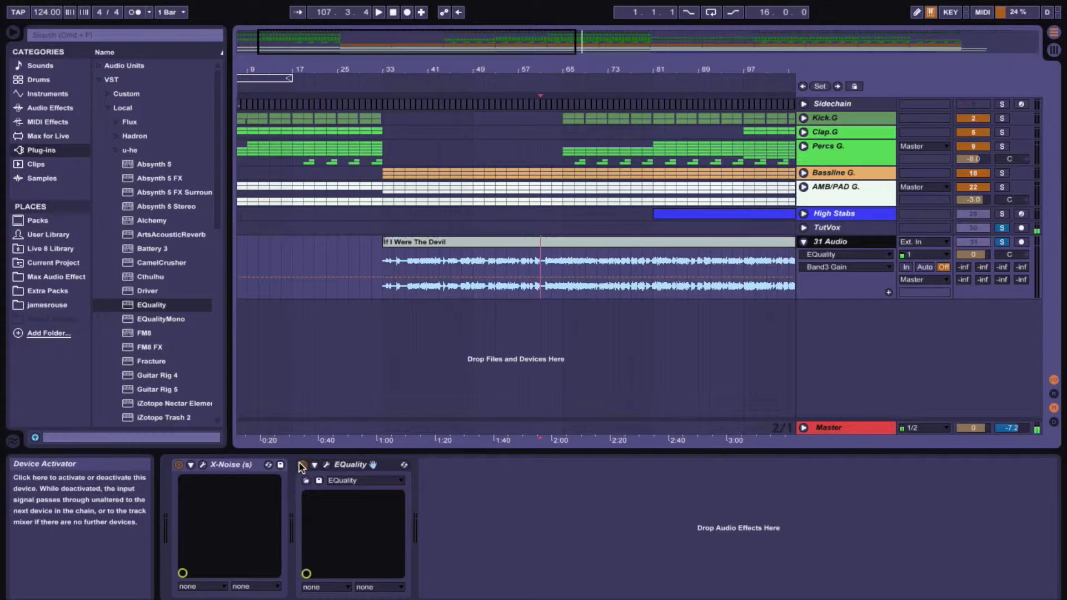
{"action": "left_click", "coordinate": [383, 271]}
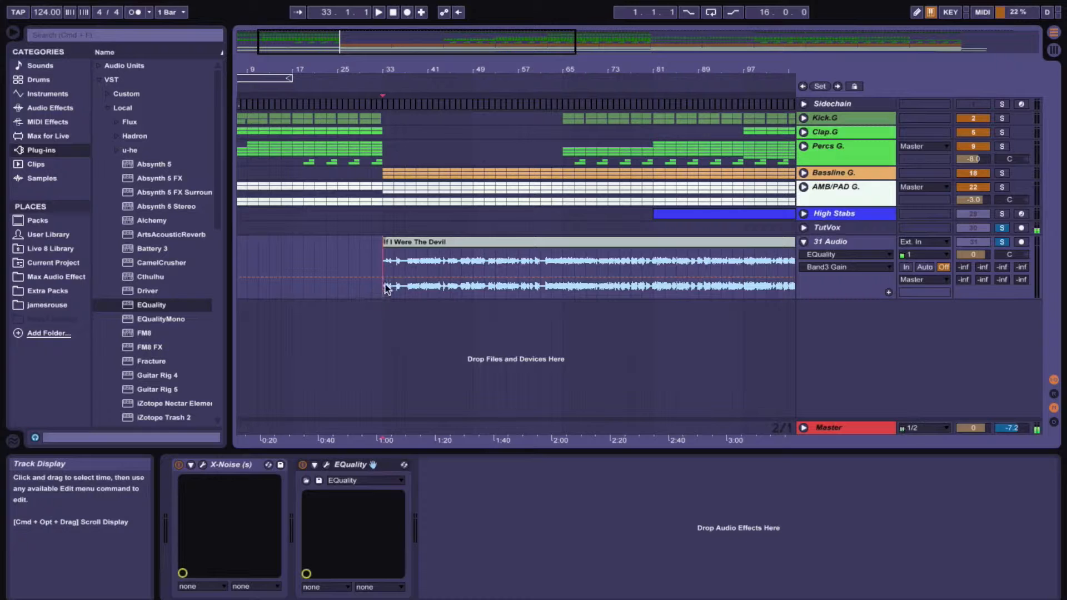
{"action": "scroll", "coordinate": [706, 286], "scroll_direction": "right", "scroll_amount": 5}
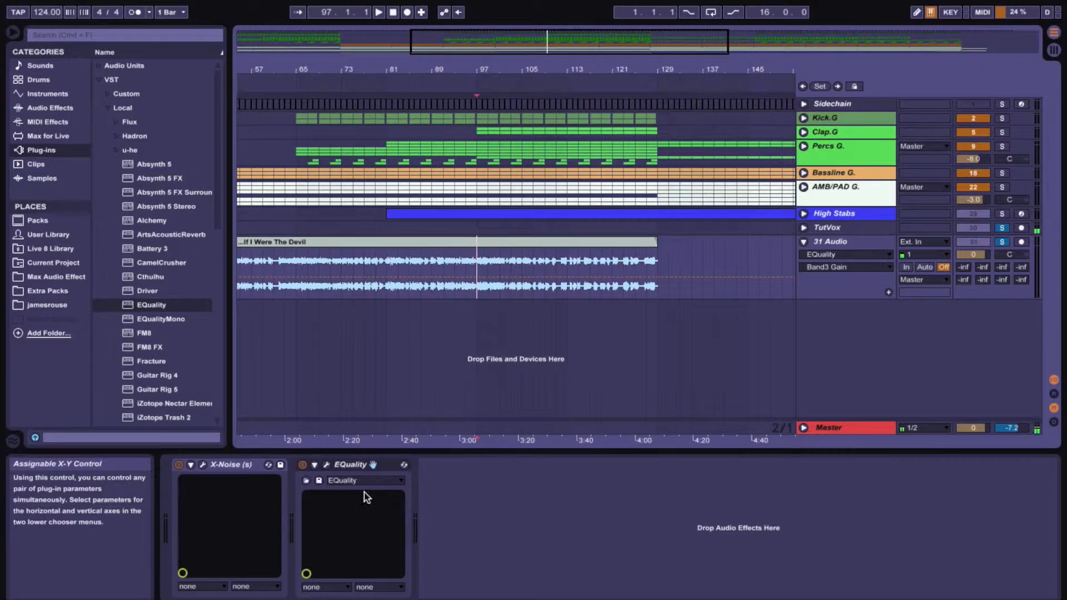
{"action": "key", "text": "space"}
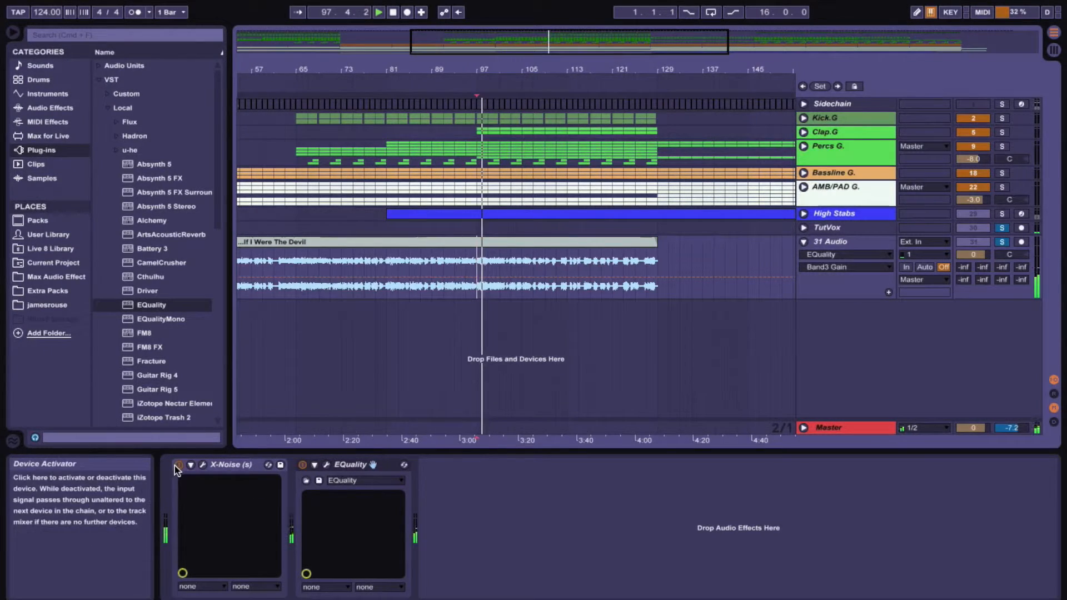
Bypass and re-enable X-Noise and EQuality to compare the processed and unprocessed vocal
{"action": "left_click", "coordinate": [178, 464]}
{"action": "left_click", "coordinate": [302, 465]}
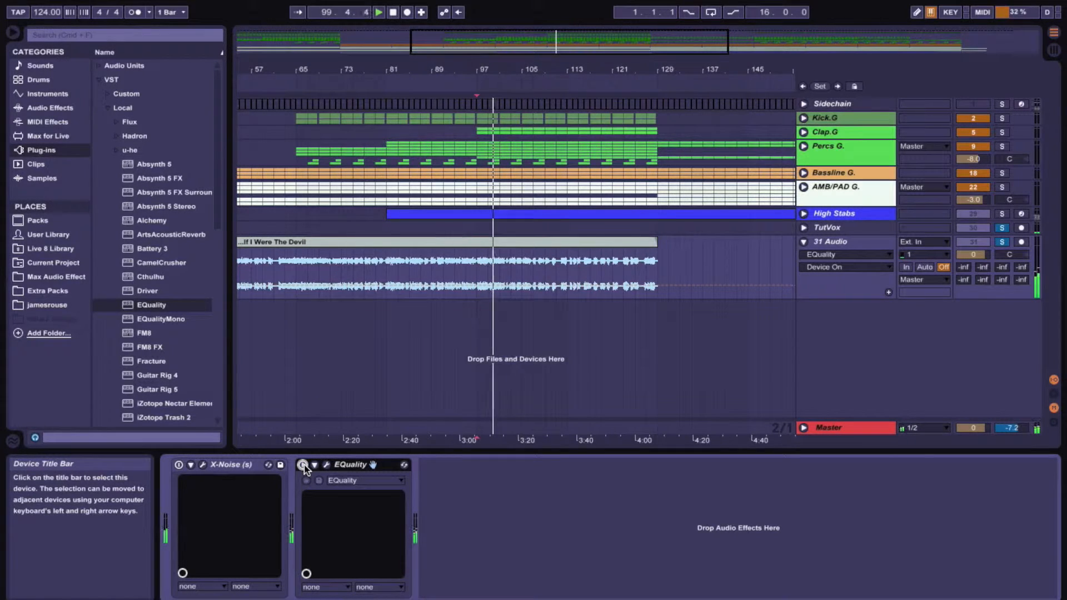
{"action": "left_click", "coordinate": [179, 465]}
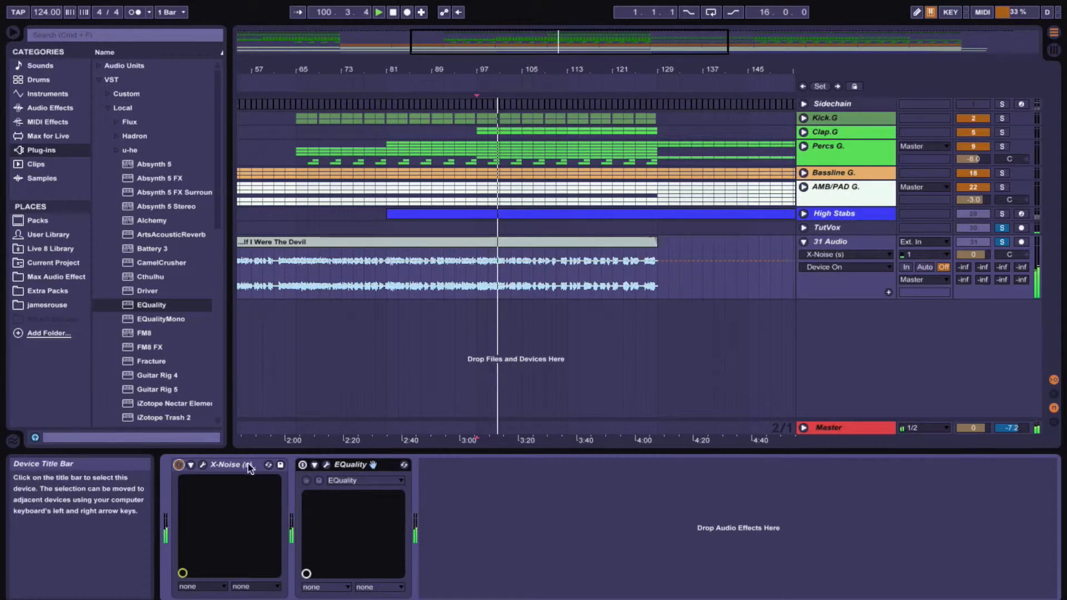
{"action": "left_click", "coordinate": [302, 465]}
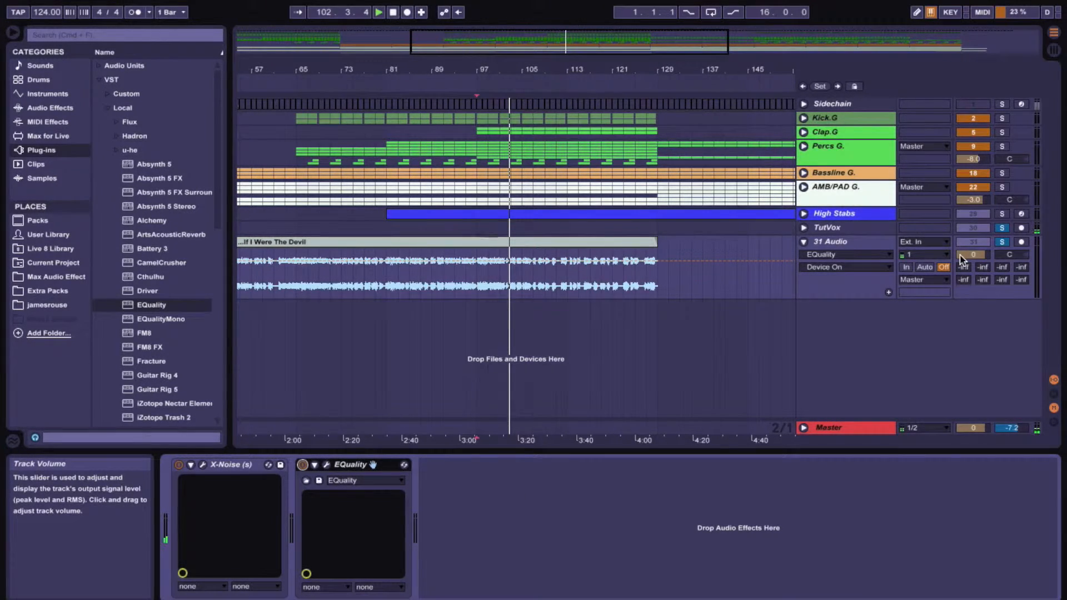
{"action": "mouse_move", "coordinate": [1000, 266]}
{"action": "left_mouse_down"}
{"action": "mouse_move", "coordinate": [1001, 254]}
{"action": "mouse_move", "coordinate": [966, 264]}
{"action": "mouse_move", "coordinate": [966, 274]}
{"action": "mouse_move", "coordinate": [1000, 267]}
{"action": "mouse_move", "coordinate": [982, 262]}
{"action": "left_mouse_up"}
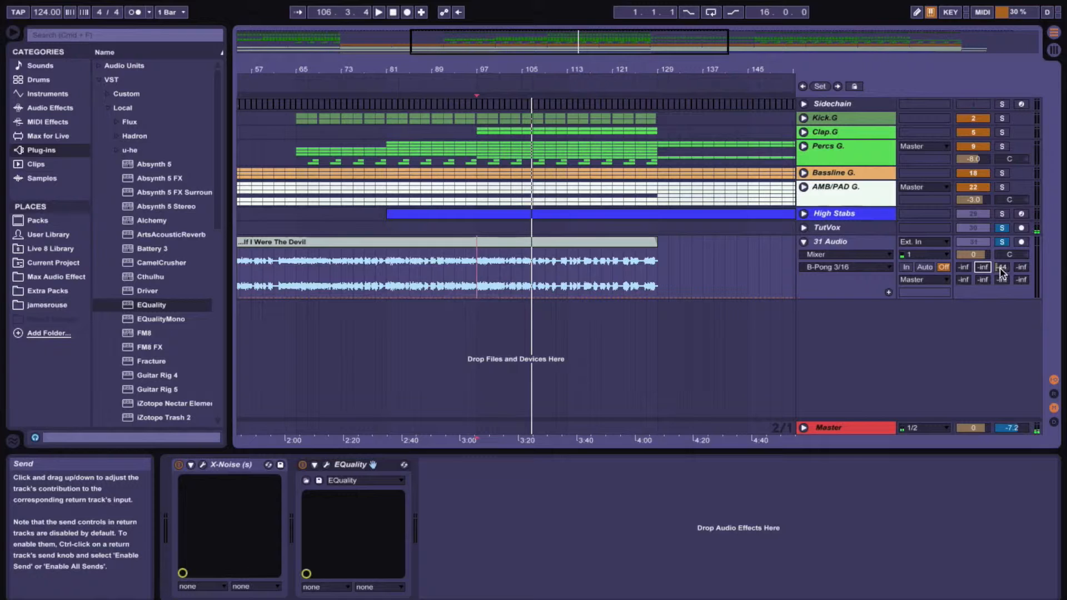
Open X-Noise and switch its monitoring to Difference during playback to hear the removed noise
{"action": "left_click", "coordinate": [203, 464]}
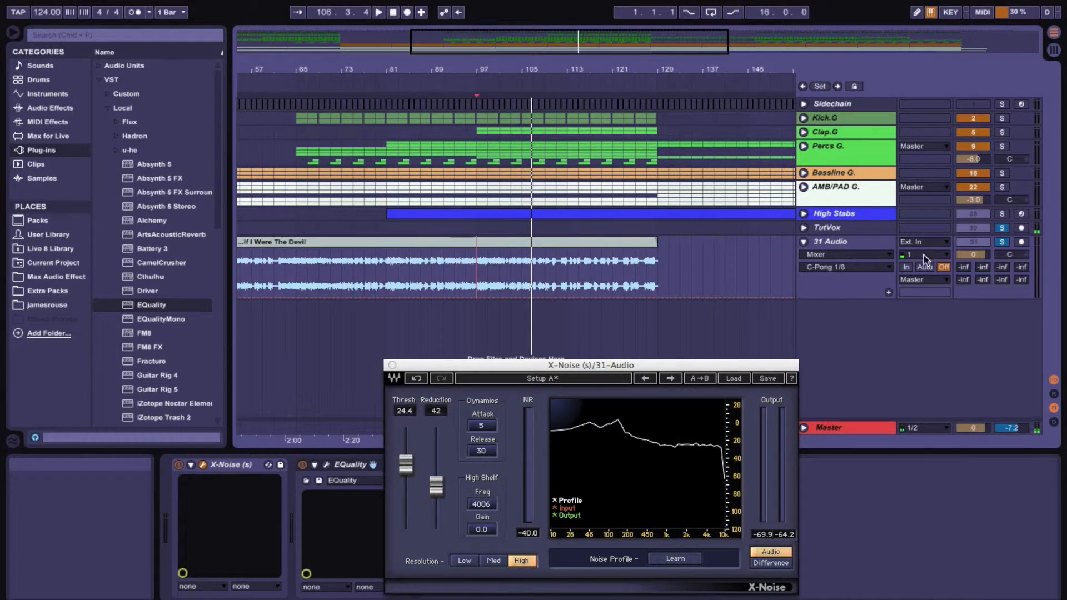
{"action": "key", "text": "space"}
{"action": "left_click", "coordinate": [771, 563]}
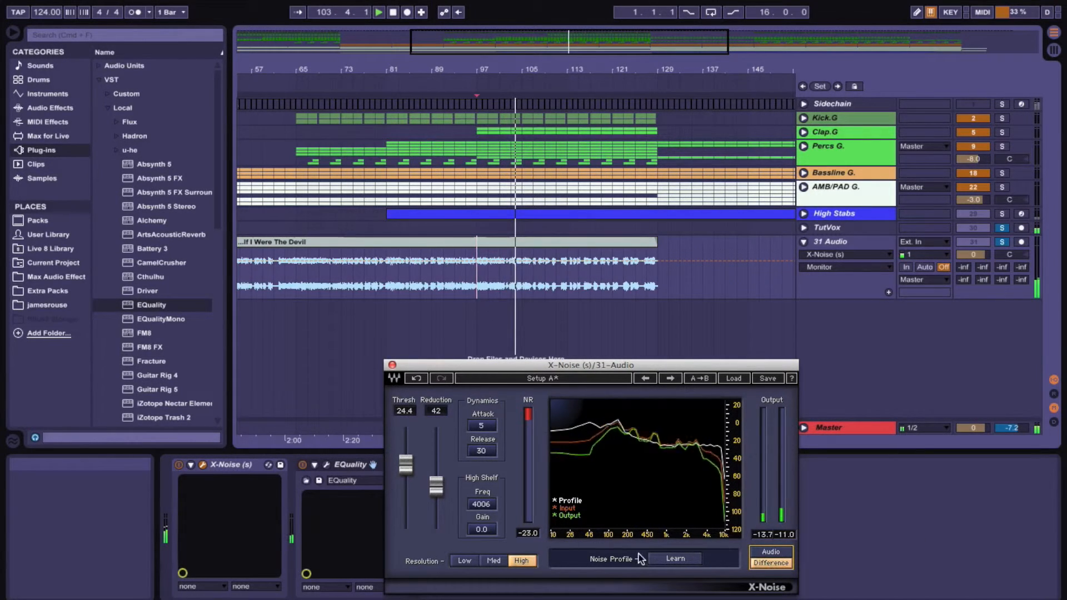
{"action": "left_click", "coordinate": [326, 466]}
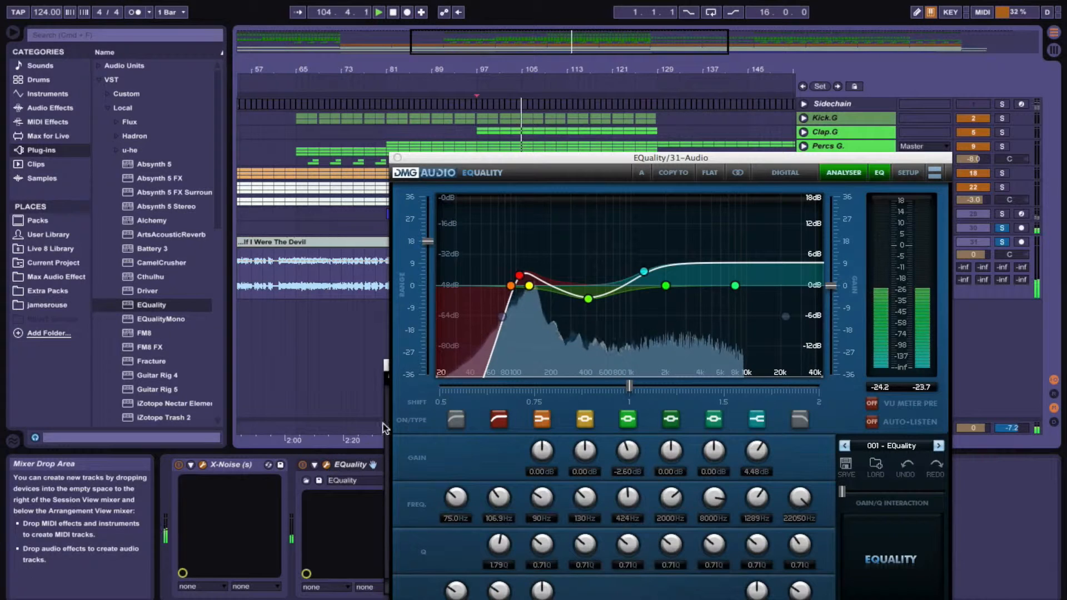
{"action": "left_click", "coordinate": [397, 158]}
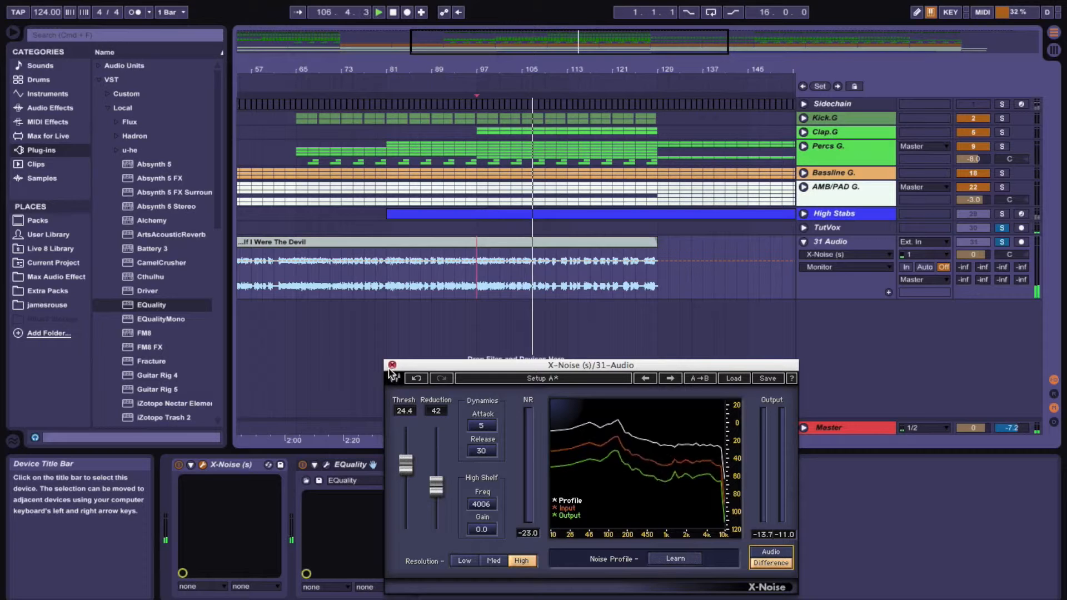
Switch X-Noise monitoring back to Audio and close its window
{"action": "left_click", "coordinate": [756, 557]}
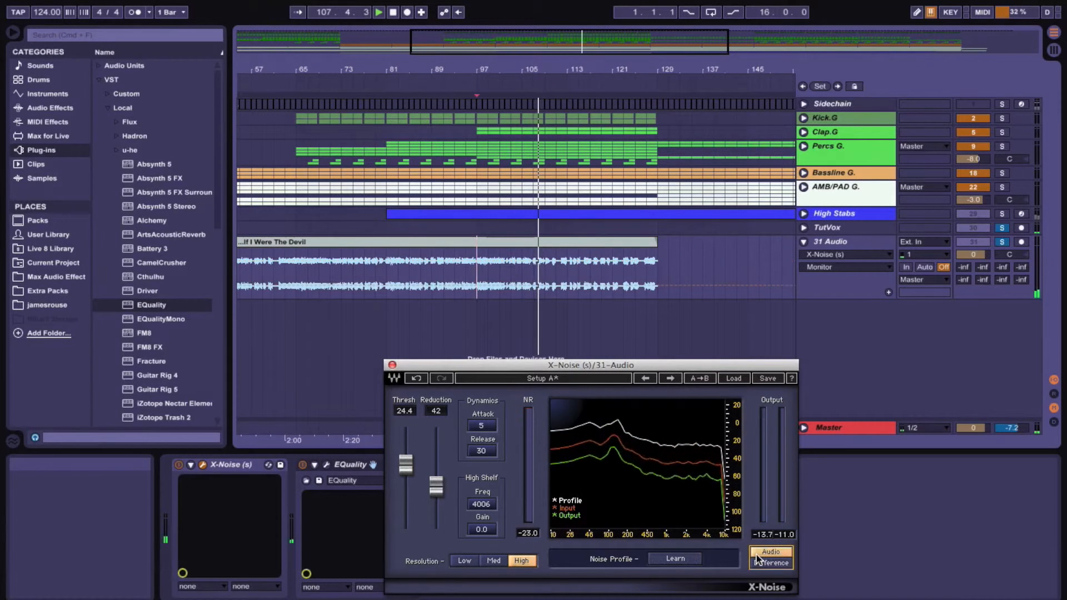
{"action": "left_click", "coordinate": [392, 365]}
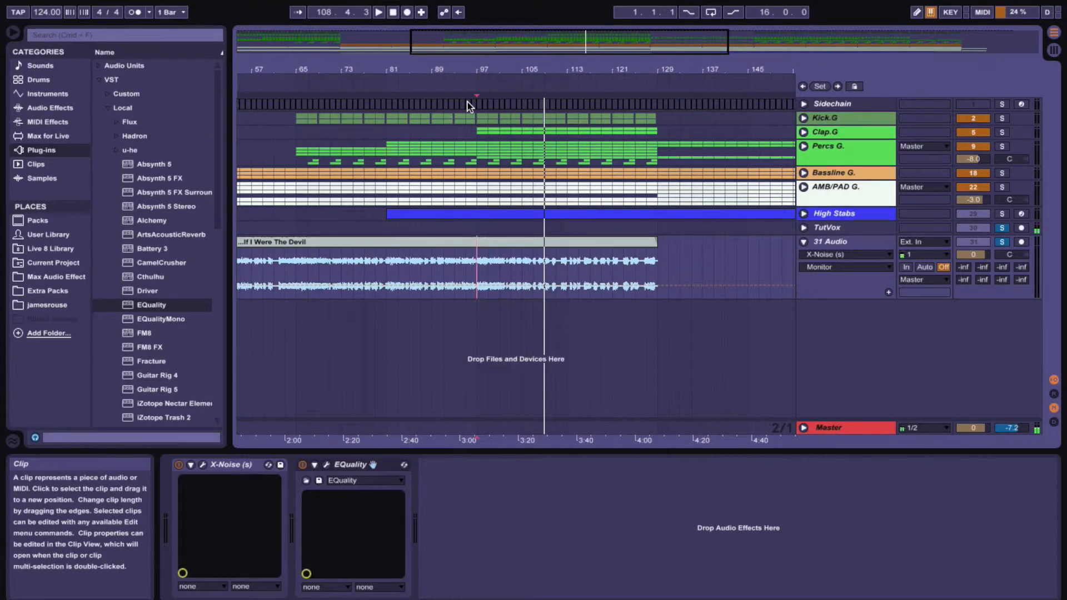
Switch to the web browser and read through the SonicScoop article on the best noise reduction plugins
{"action": "key", "text": "super+Tab"}
{"action": "key", "text": "super+Tab"}
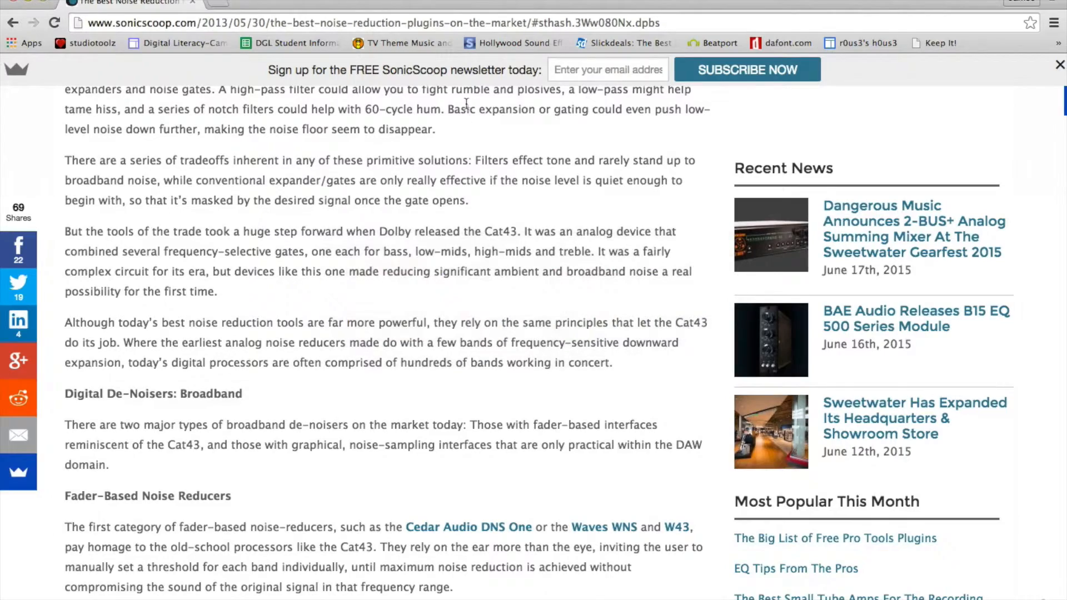
{"action": "scroll", "coordinate": [402, 229], "scroll_direction": "up", "scroll_amount": 15}
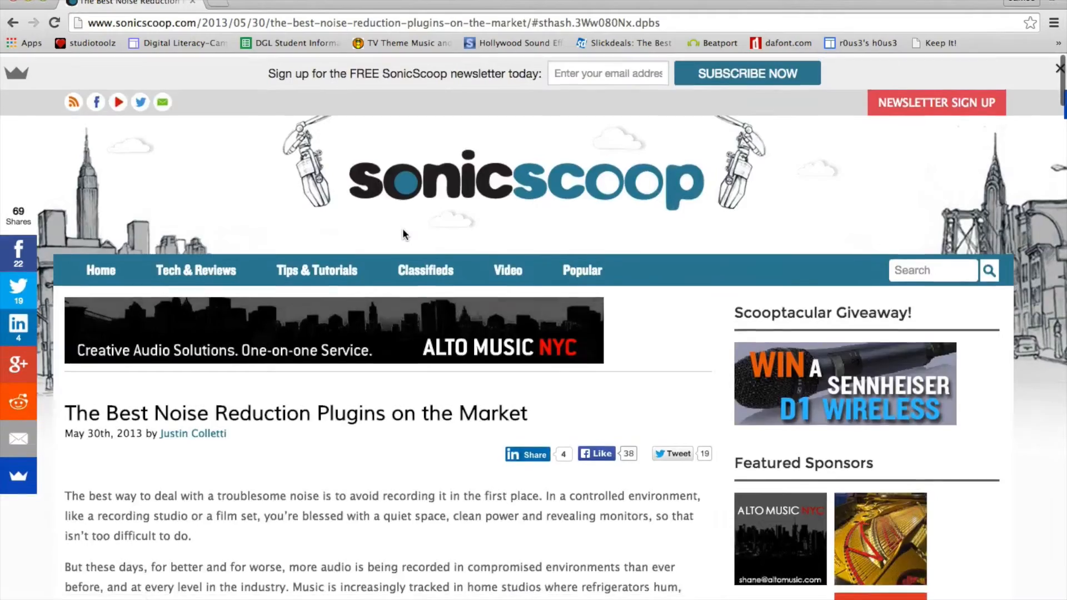
{"action": "scroll", "coordinate": [402, 230], "scroll_direction": "down", "scroll_amount": 10}
{"action": "scroll", "coordinate": [402, 234], "scroll_direction": "down", "scroll_amount": 10}
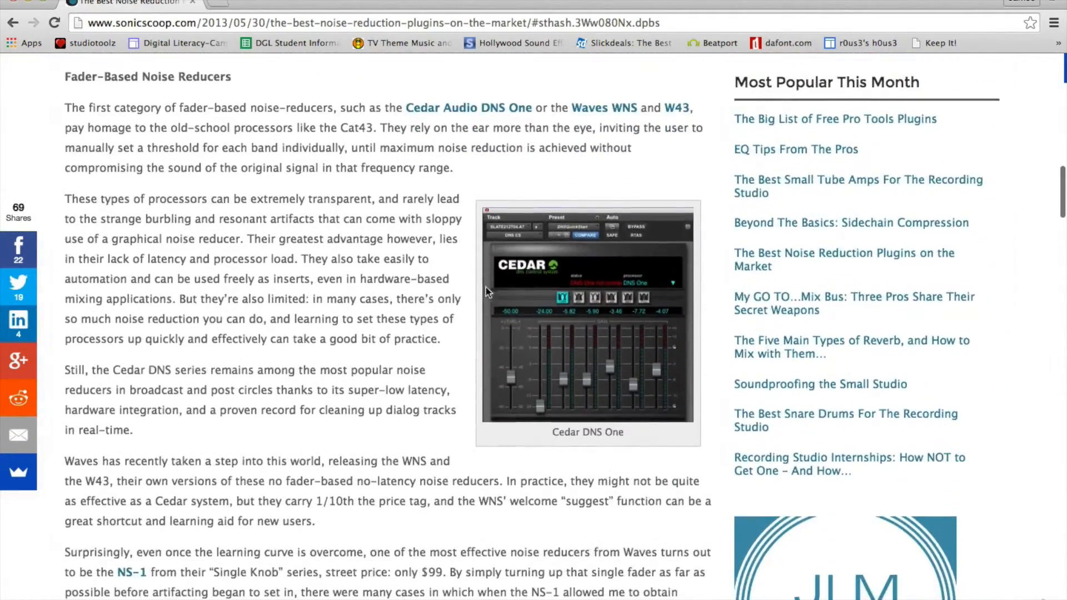
{"action": "scroll", "coordinate": [373, 311], "scroll_direction": "down", "scroll_amount": 15}
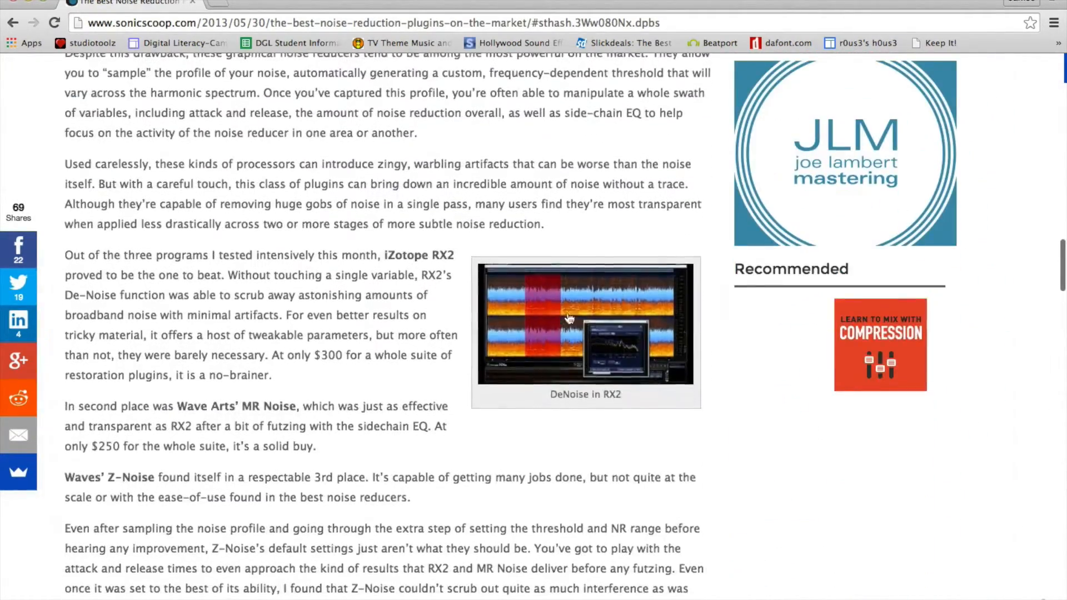
{"action": "scroll", "coordinate": [369, 315], "scroll_direction": "down", "scroll_amount": 15}
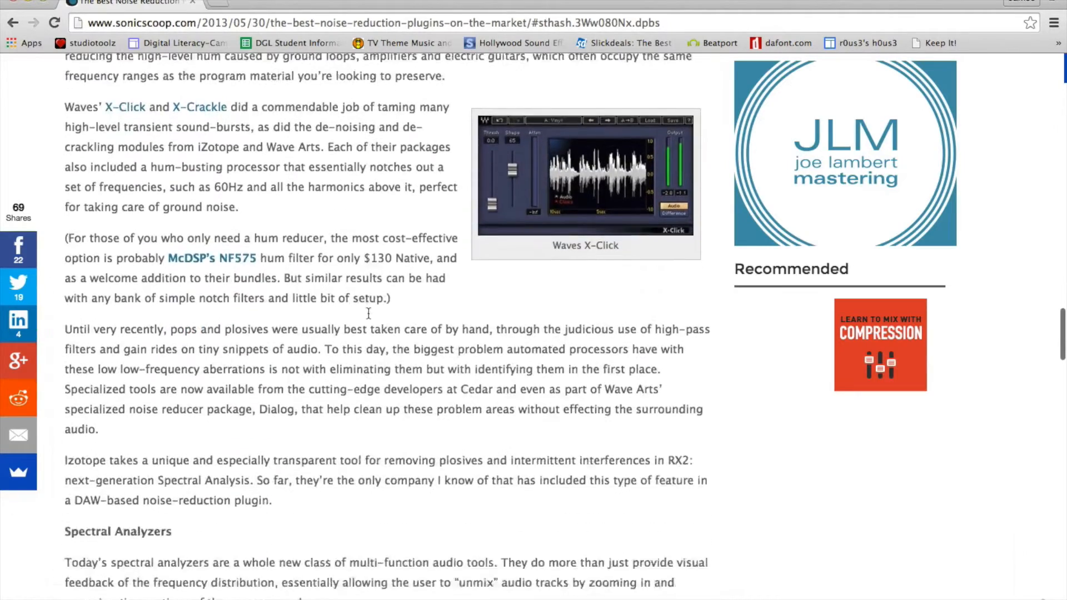
{"action": "scroll", "coordinate": [369, 314], "scroll_direction": "down", "scroll_amount": 8}
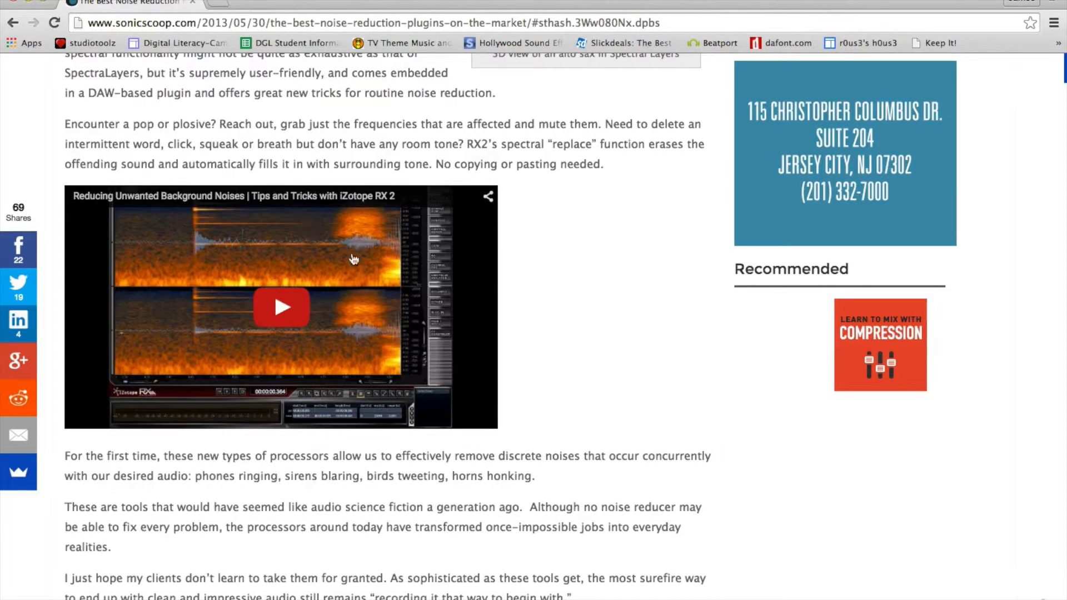
{"action": "scroll", "coordinate": [577, 255], "scroll_direction": "down", "scroll_amount": 4}
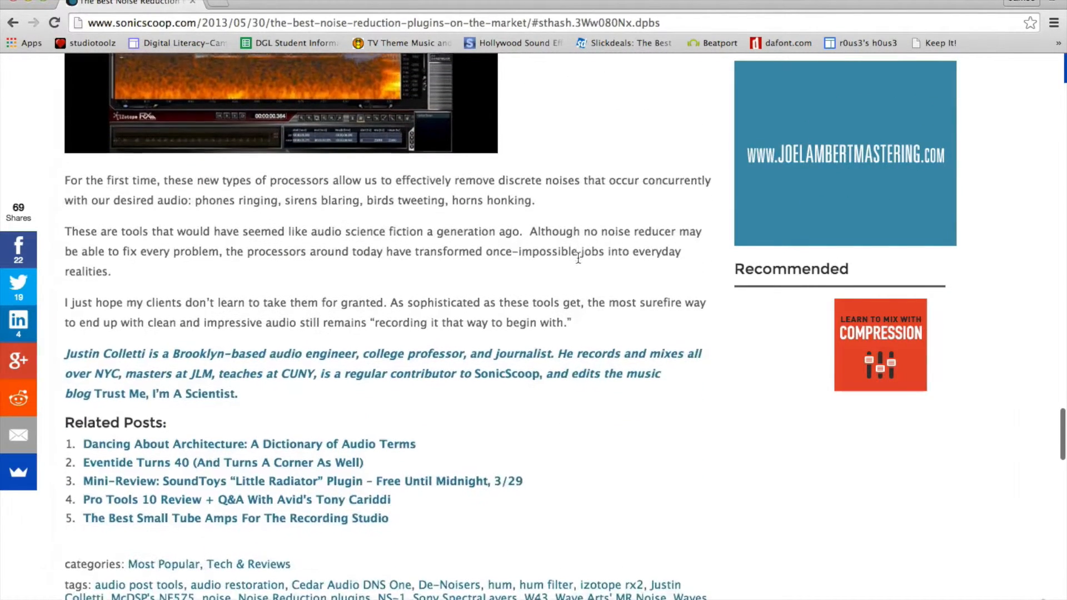
{"action": "scroll", "coordinate": [578, 258], "scroll_direction": "up", "scroll_amount": 3}
{"action": "scroll", "coordinate": [577, 257], "scroll_direction": "up", "scroll_amount": 1}
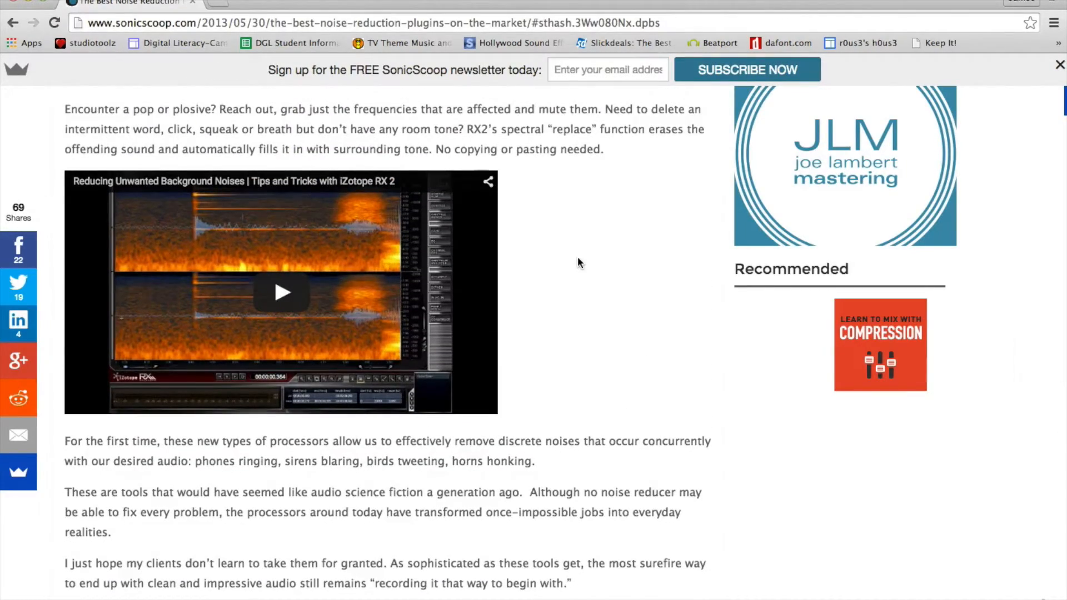
{"action": "scroll", "coordinate": [578, 258], "scroll_direction": "up", "scroll_amount": 15}
{"action": "scroll", "coordinate": [578, 258], "scroll_direction": "up", "scroll_amount": 20}
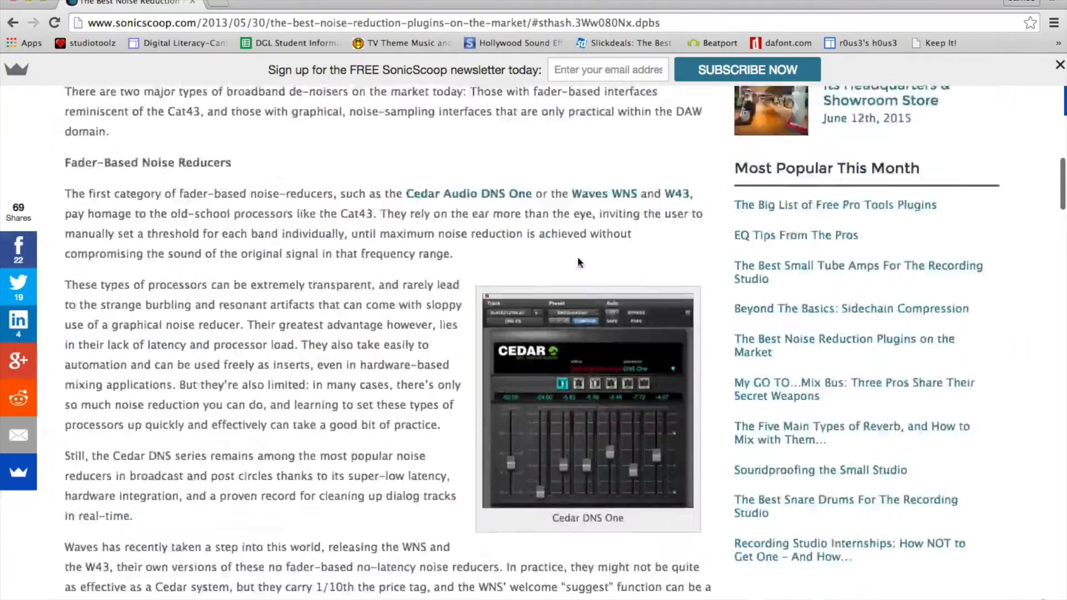